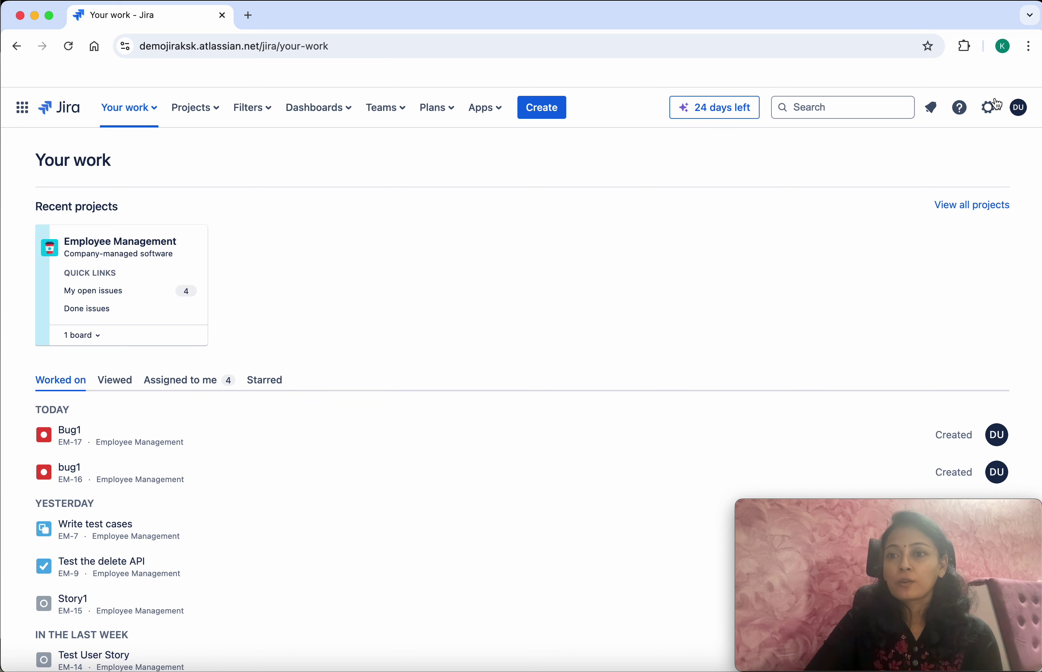
From Jira administration, go to Issues > Issue security schemes and start a new scheme.
left_click(988, 108)
left_click(729, 434)
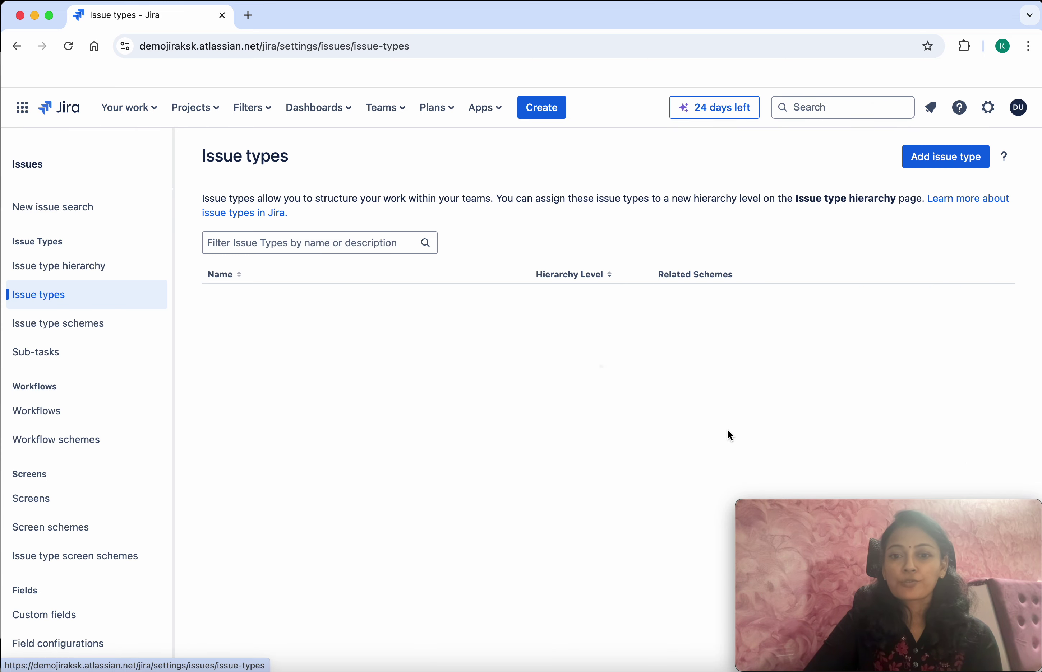
scroll(88, 609, "down", 7)
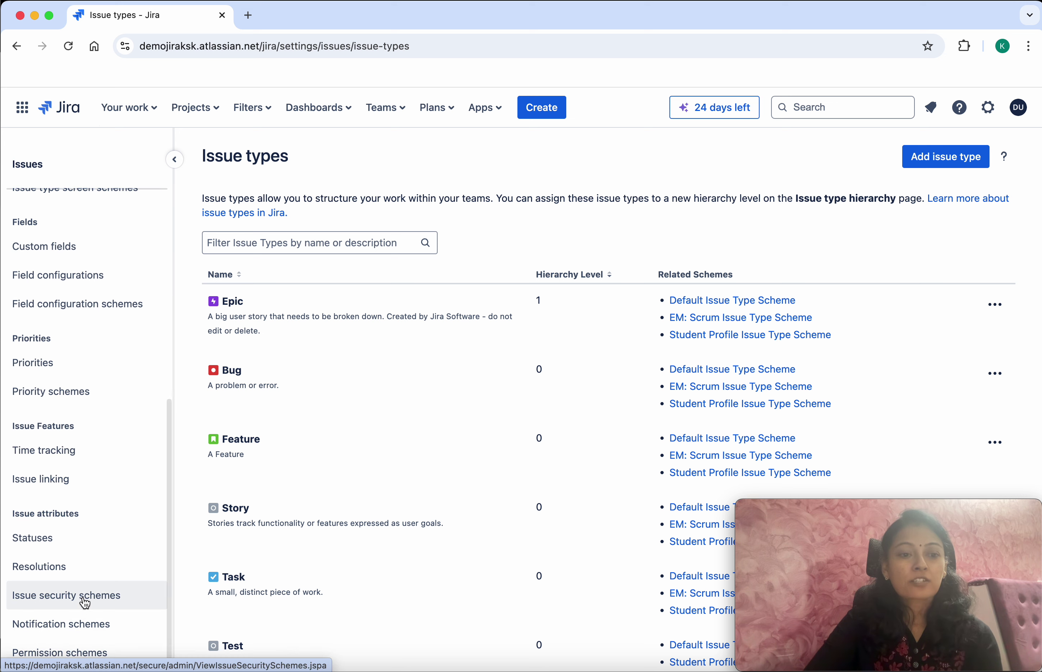
left_click(84, 600)
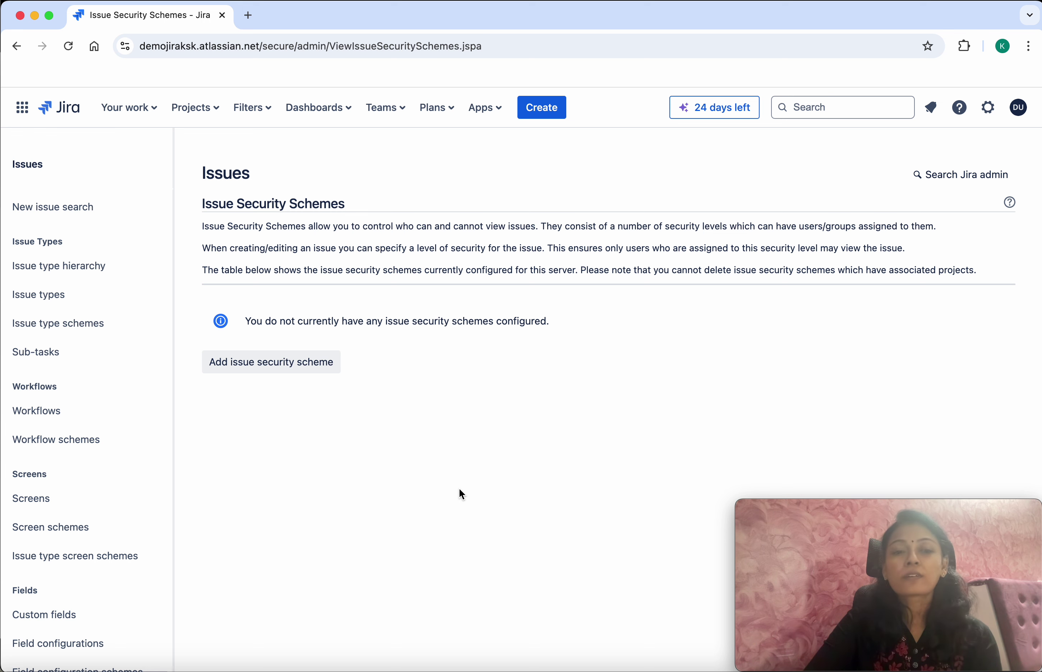
left_click(261, 365)
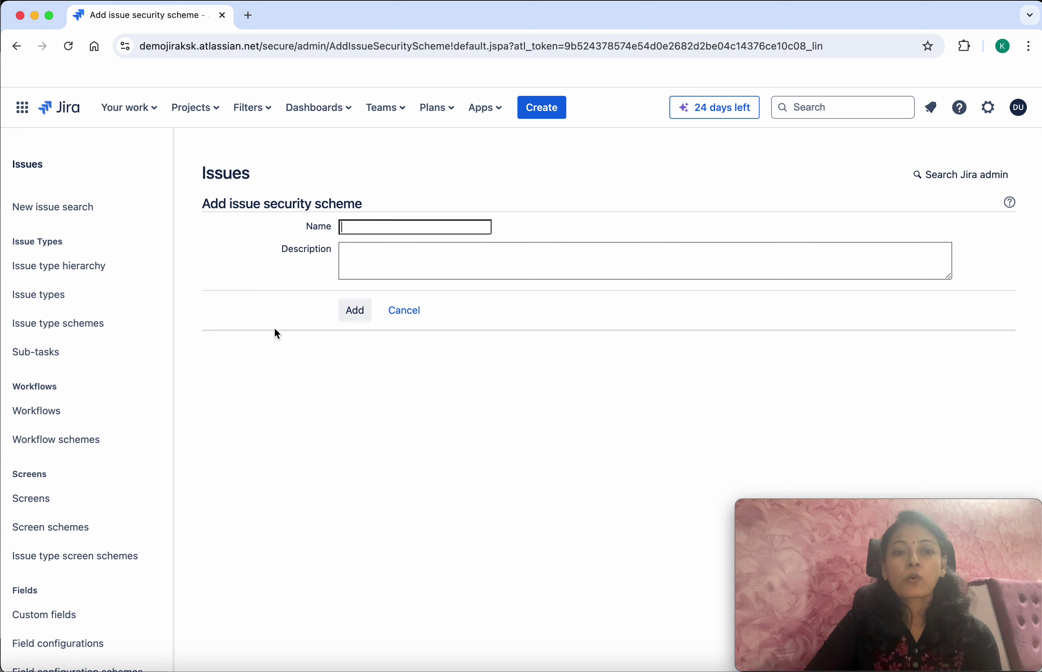
Add a scheme named 'Issue Security Scheme' with 'Issue Security Scheme' as its description.
left_click(377, 229)
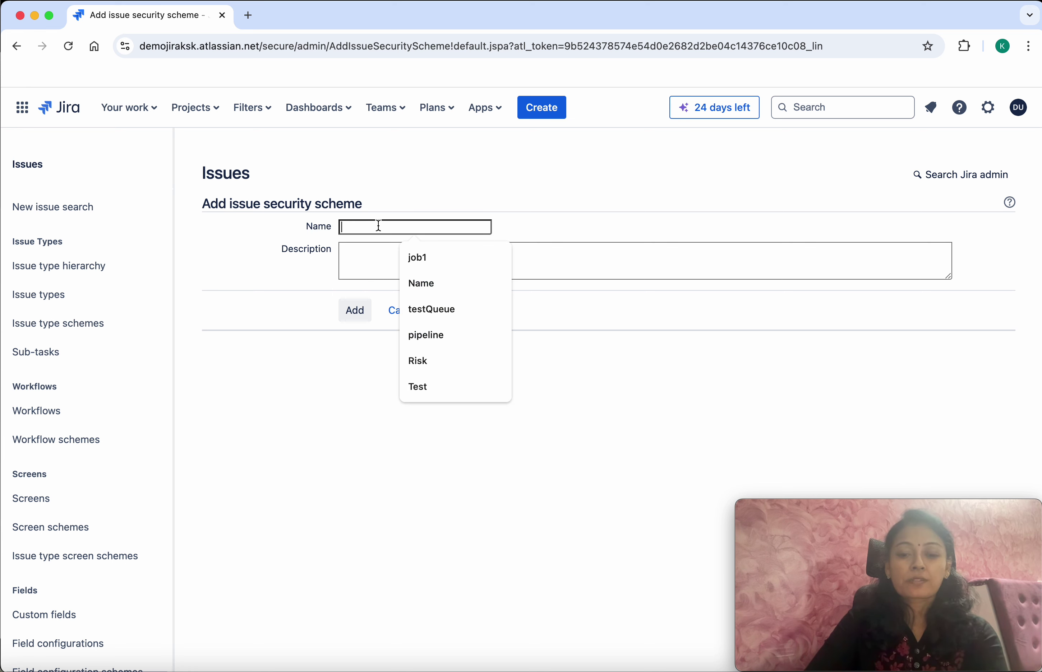
type("Iss")
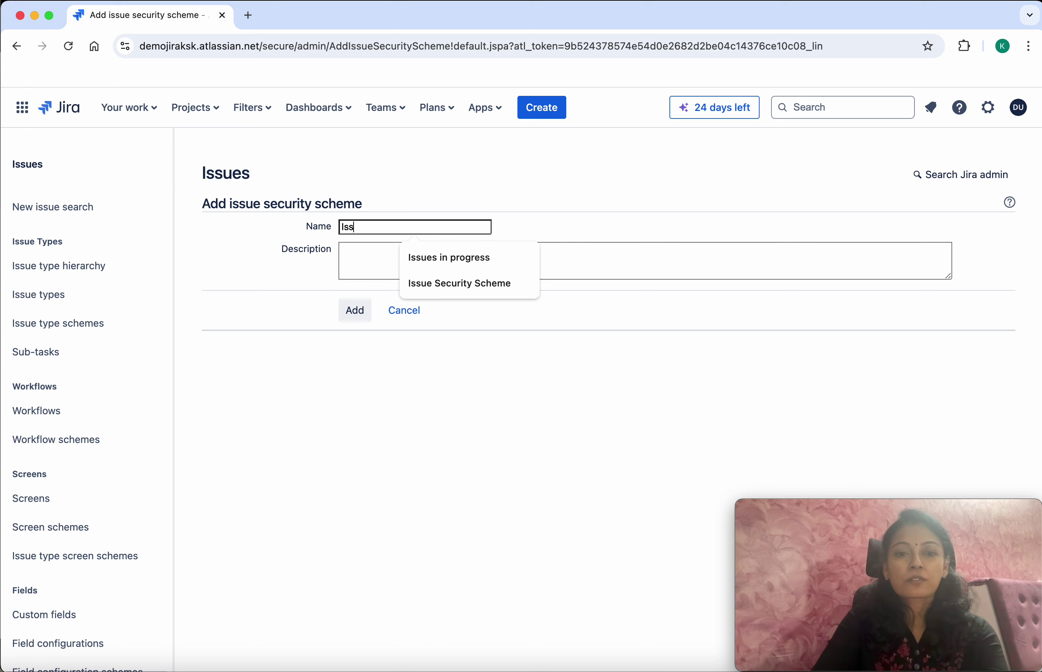
left_click(434, 285)
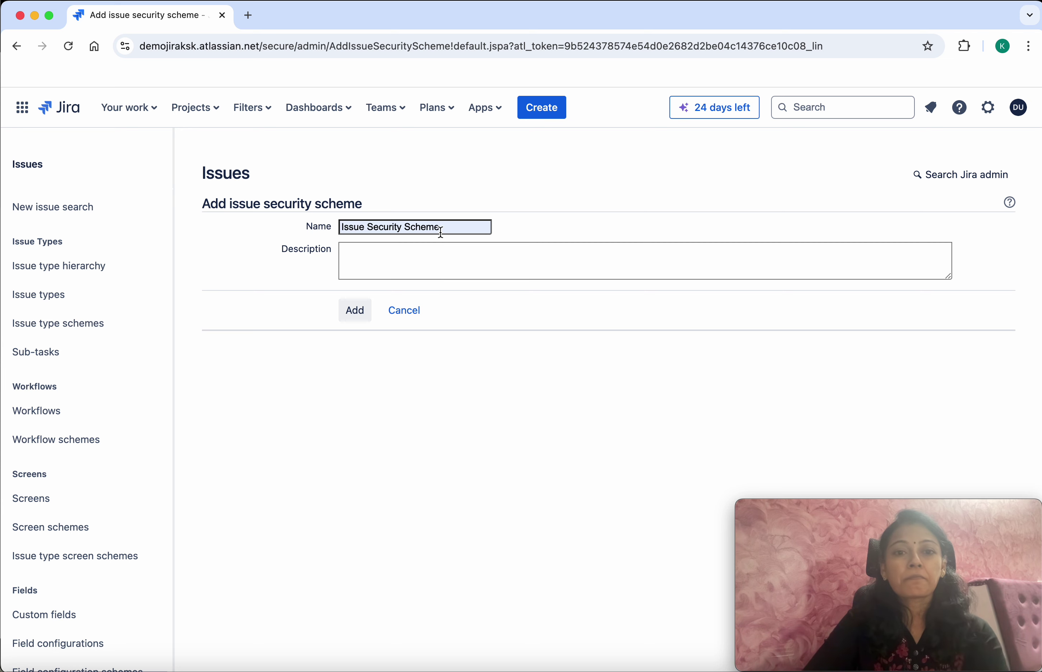
left_click_drag(440, 228, 315, 224)
key("ctrl+c")
left_click(422, 276)
key("ctrl+v")
left_click(364, 312)
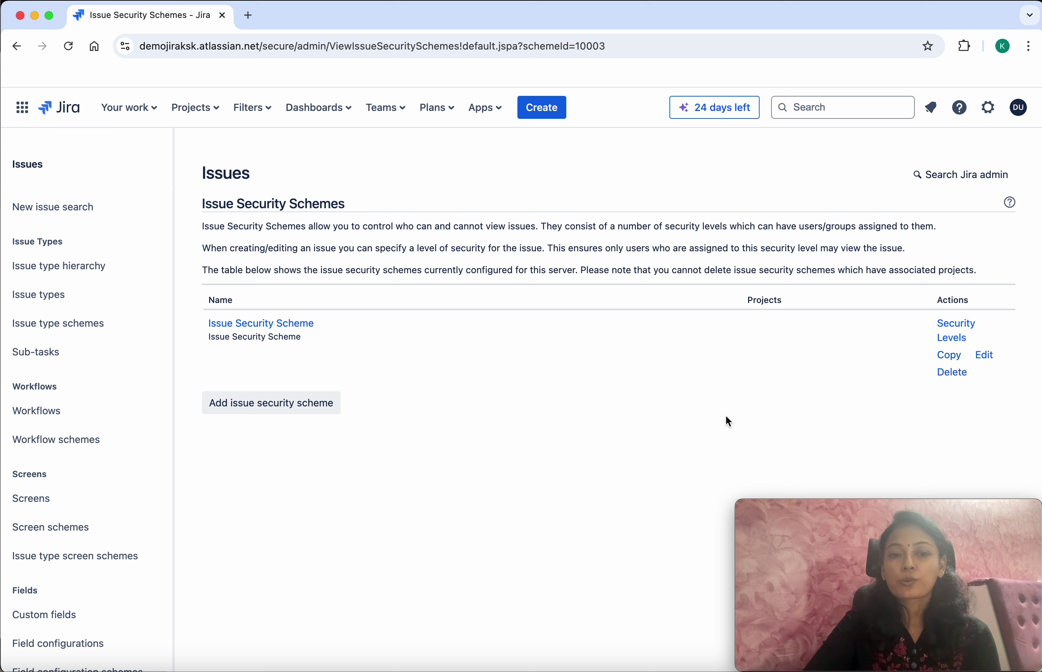
Add a security level named First-level with description First-level.
left_click(958, 330)
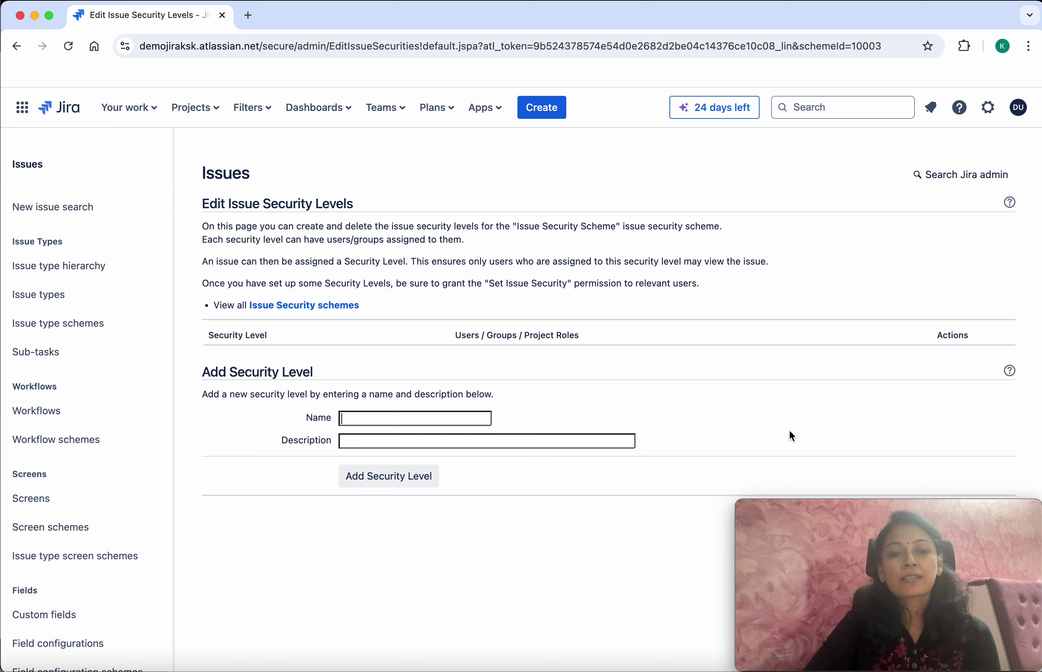
left_click(398, 419)
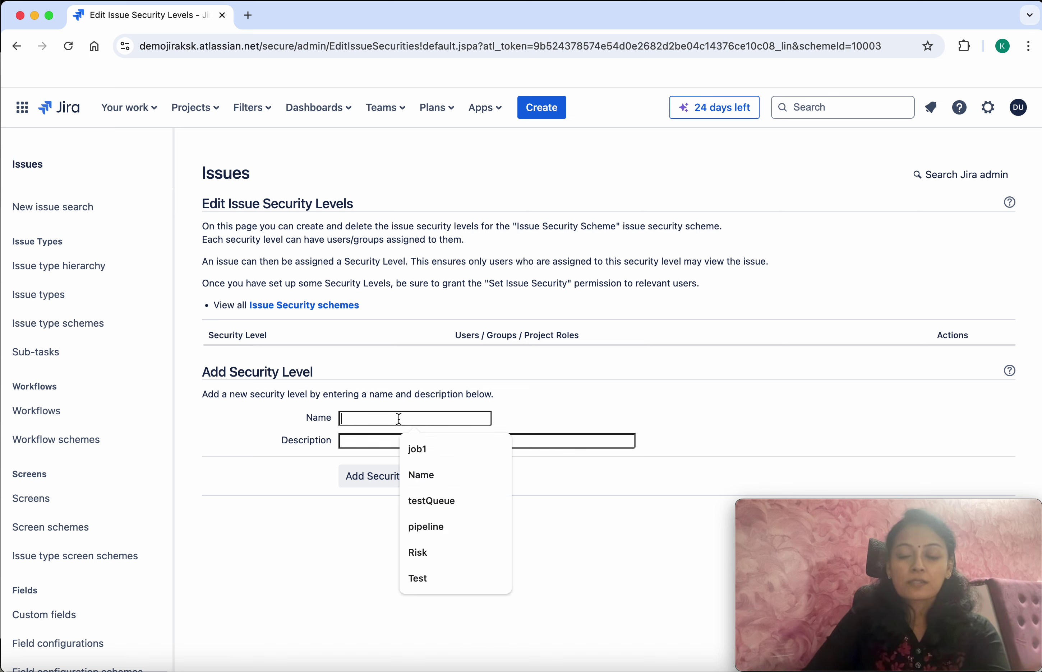
type("fir")
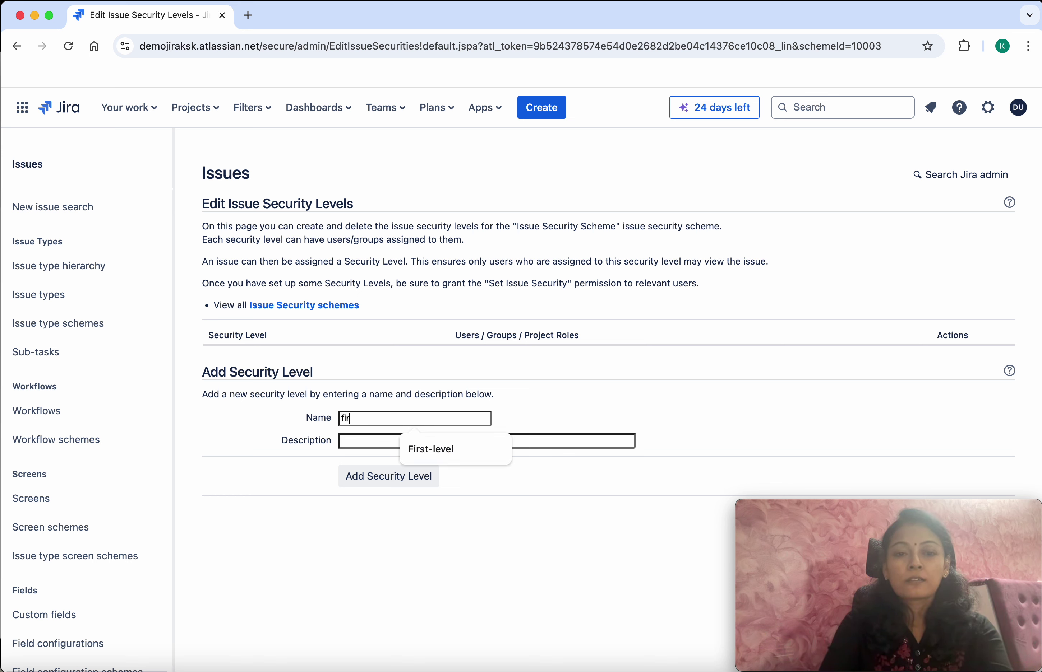
left_click(412, 450)
left_click(406, 443)
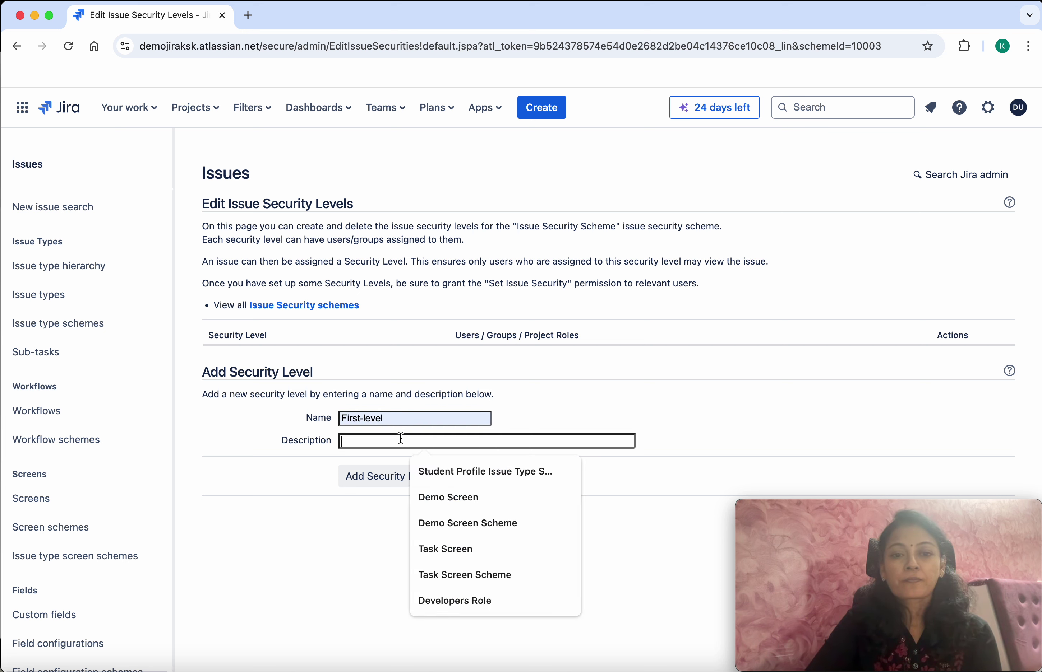
type("fi")
left_click(443, 475)
left_click(382, 487)
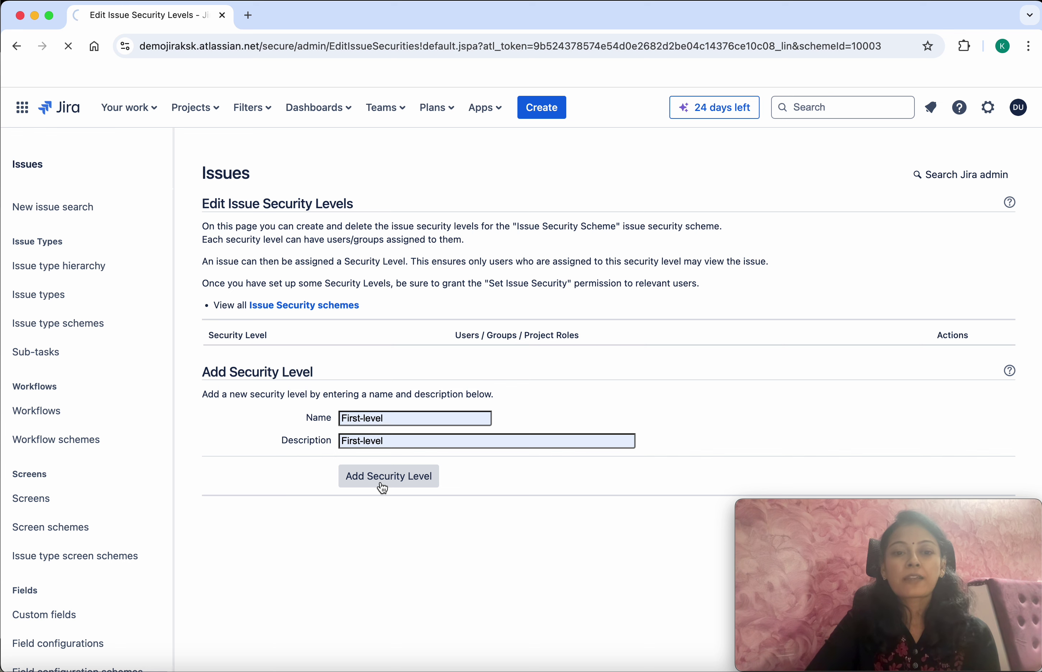
Add a second security level named Second-level with description Second-level.
left_click(388, 464)
type("Second")
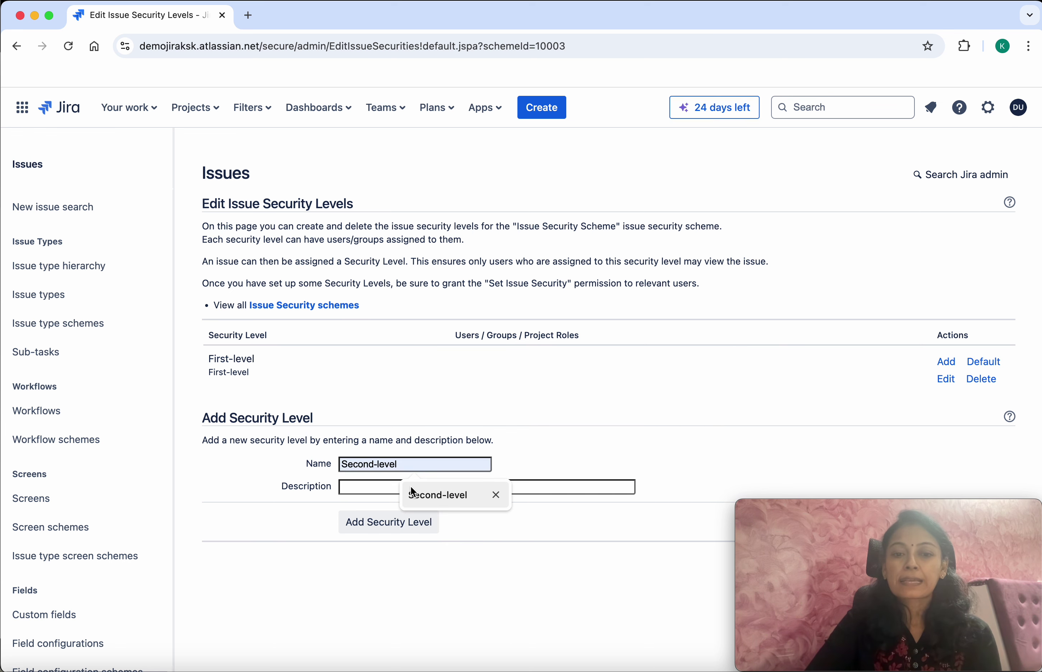
left_click(410, 486)
left_click(411, 487)
type("S")
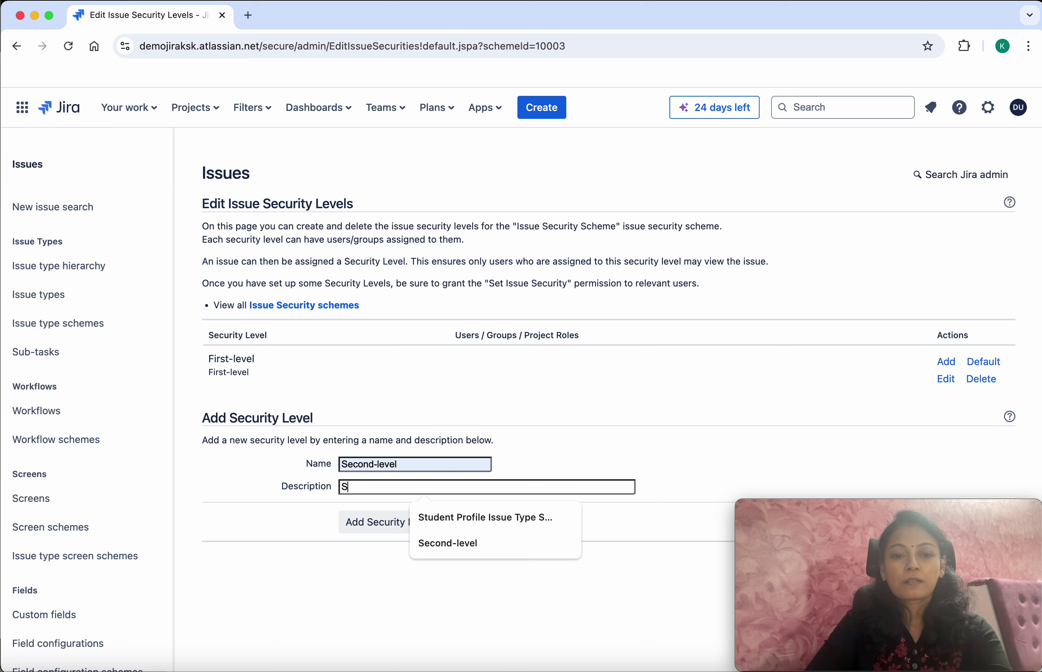
left_click(423, 541)
left_click(407, 530)
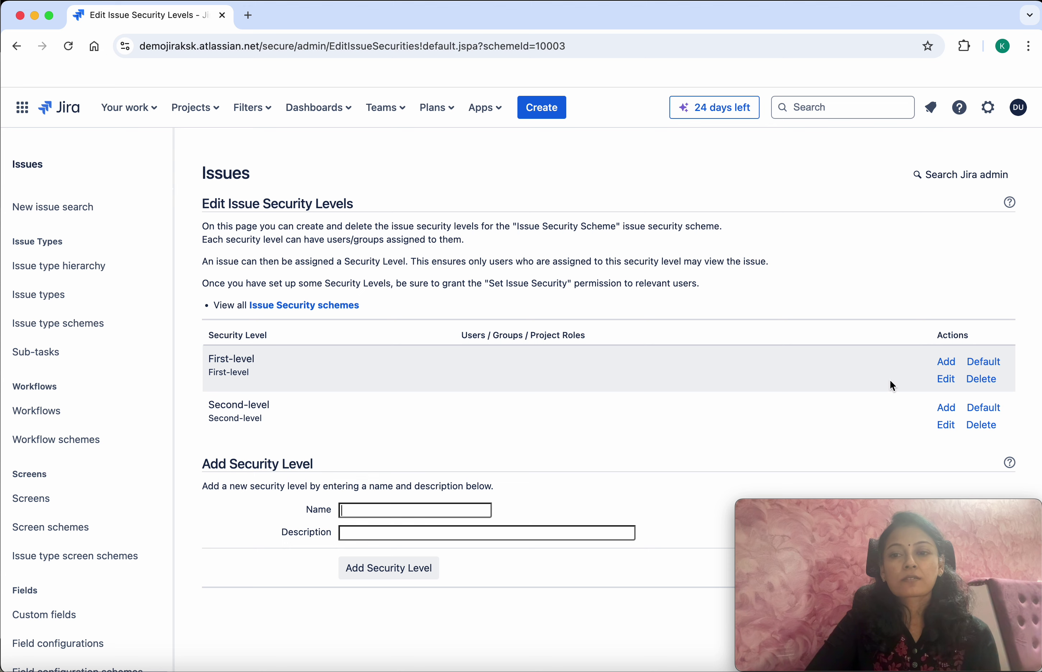
Grant the First-level security level to the Administrators project role.
left_click(946, 362)
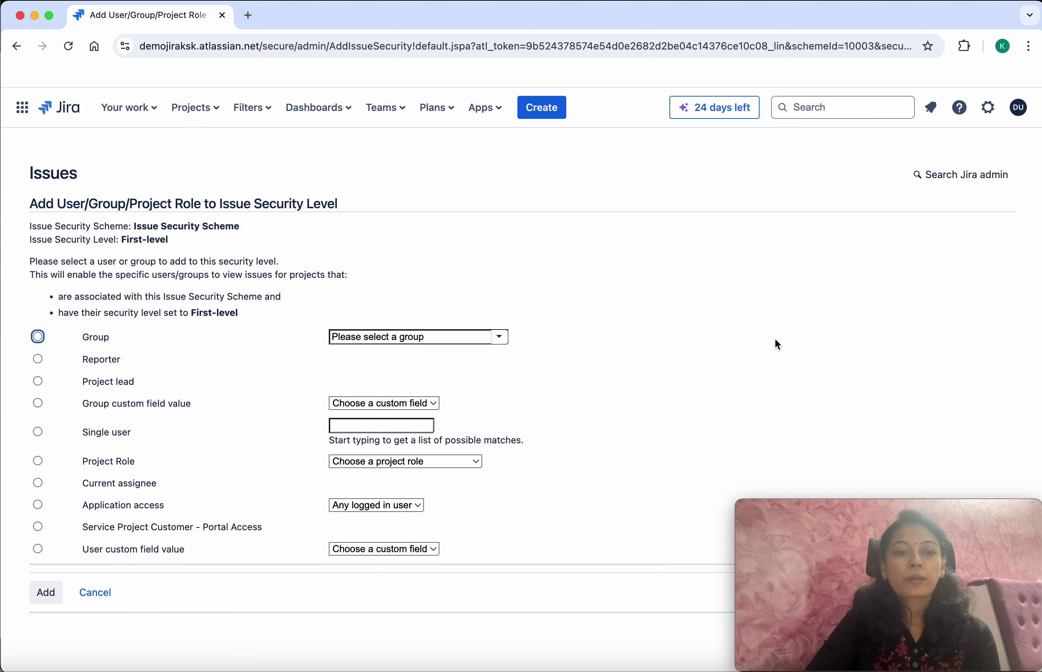
left_click(40, 465)
left_click(345, 465)
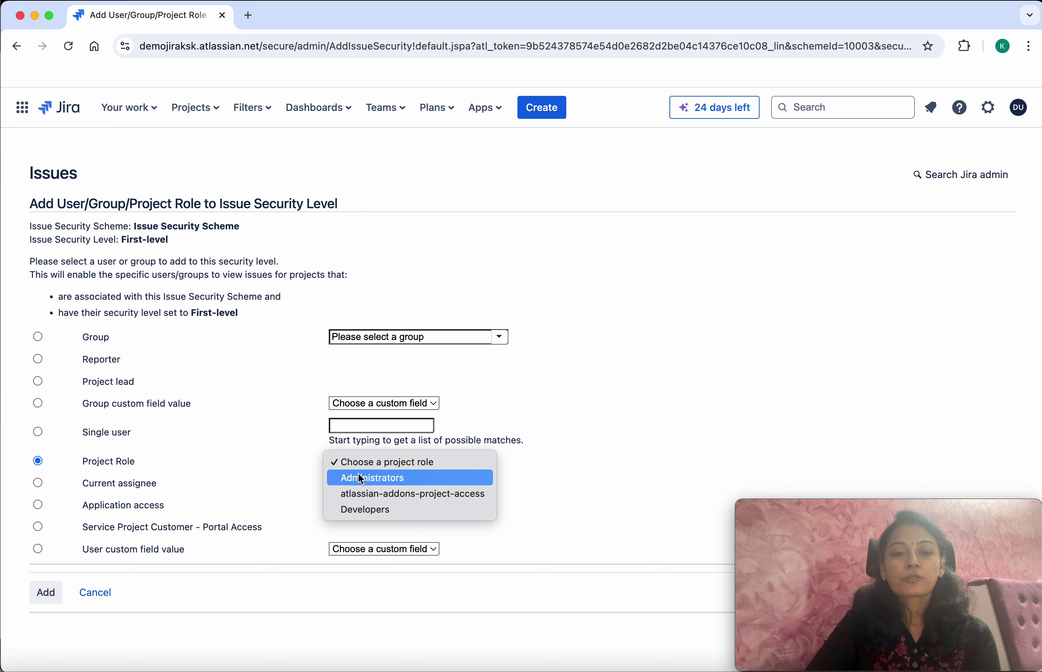
left_click(362, 480)
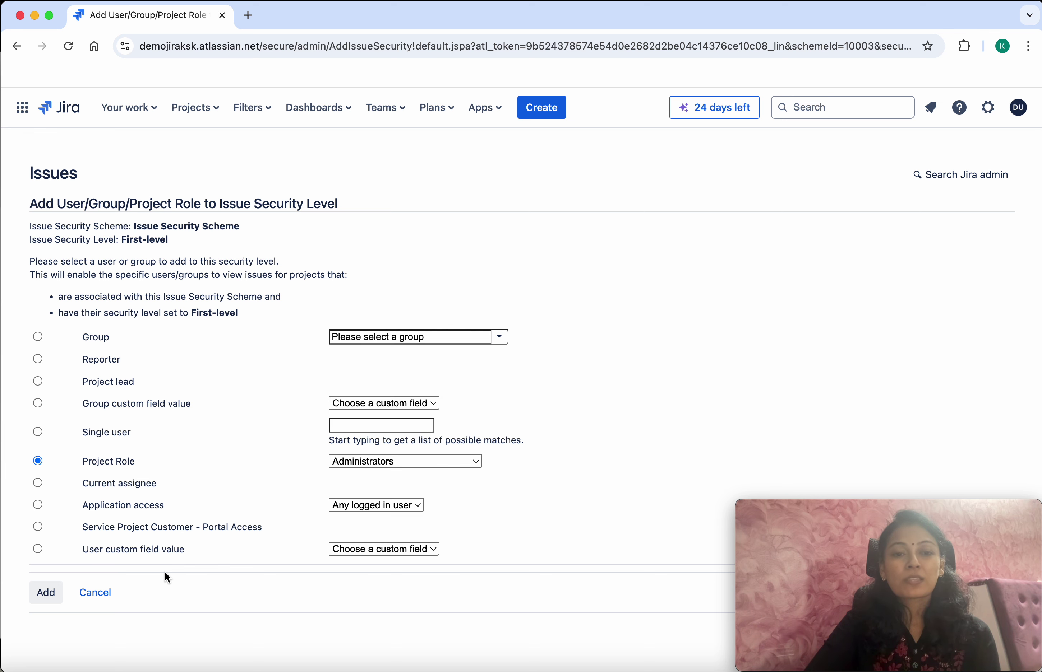
left_click(47, 599)
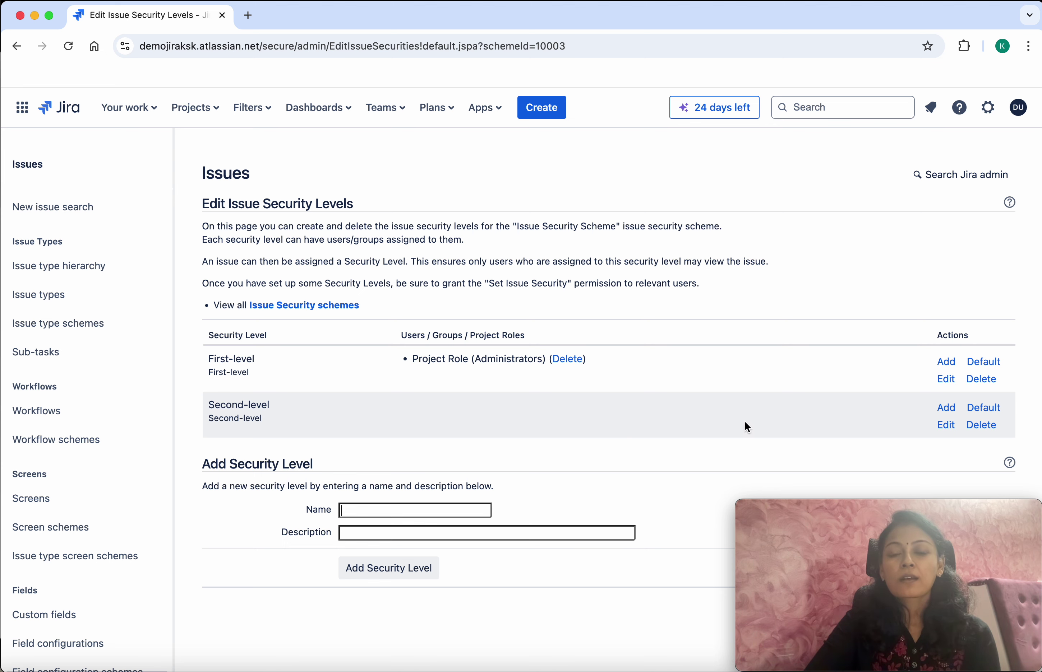
Grant the Second-level security level to the Current assignee.
left_click(945, 410)
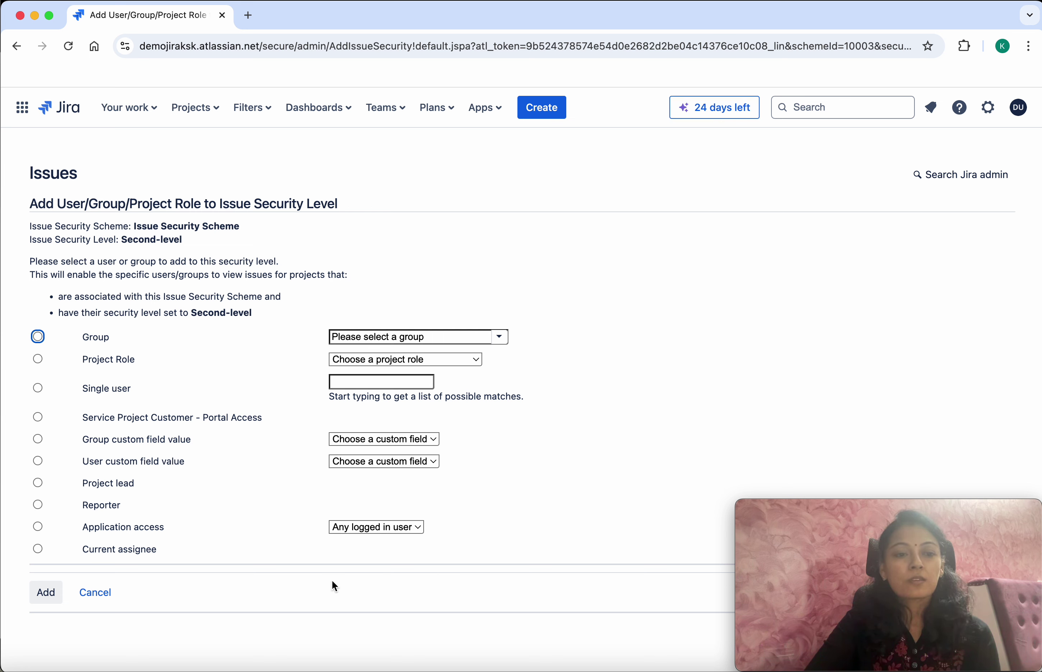
left_click(38, 550)
left_click(48, 593)
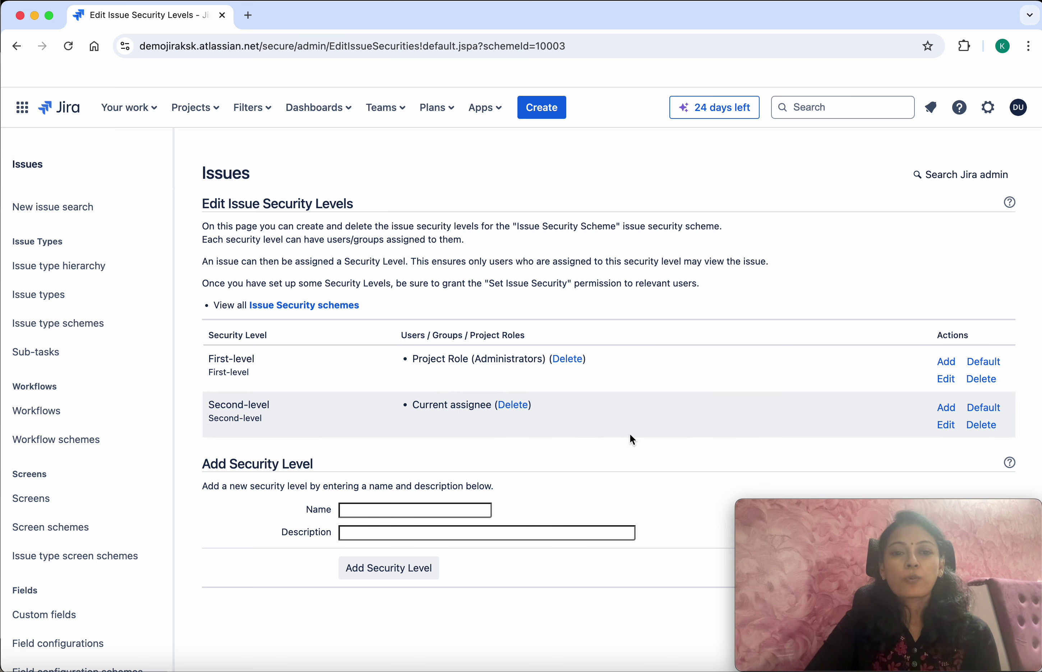
left_click(215, 109)
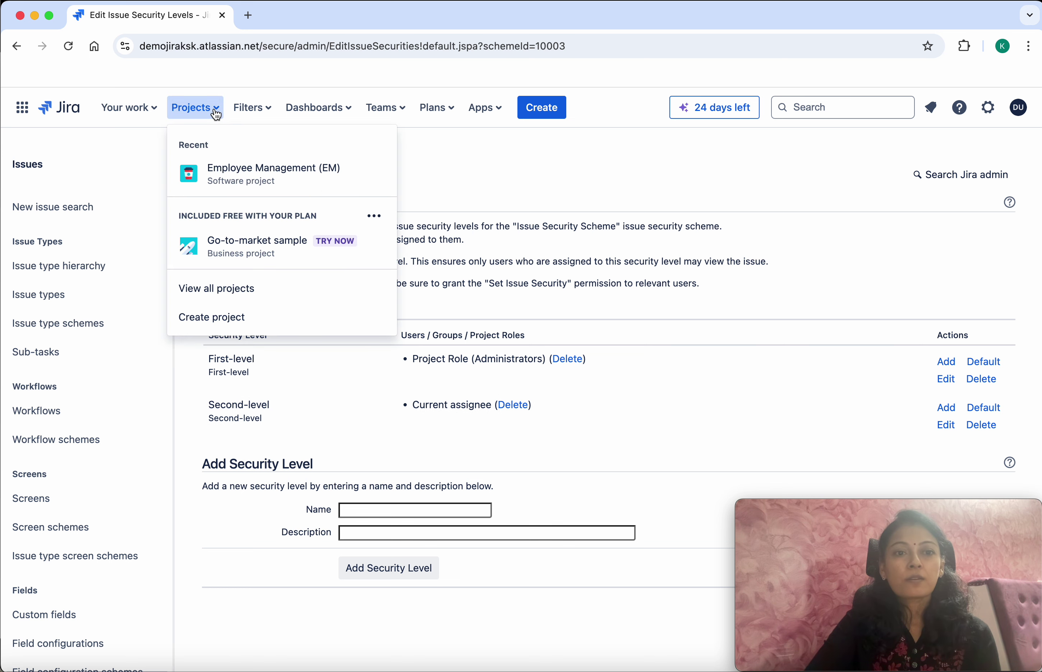
In Employee Management's People settings, switch the demo user from Developers to Administrators.
left_click(240, 175)
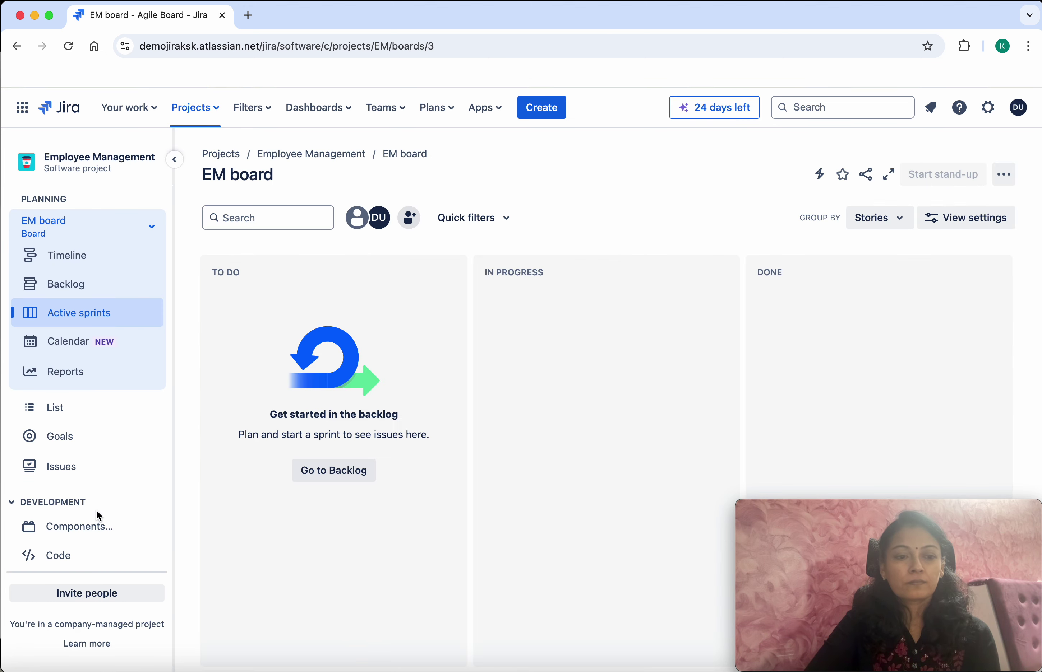
scroll(97, 512, "down", 5)
left_click(84, 556)
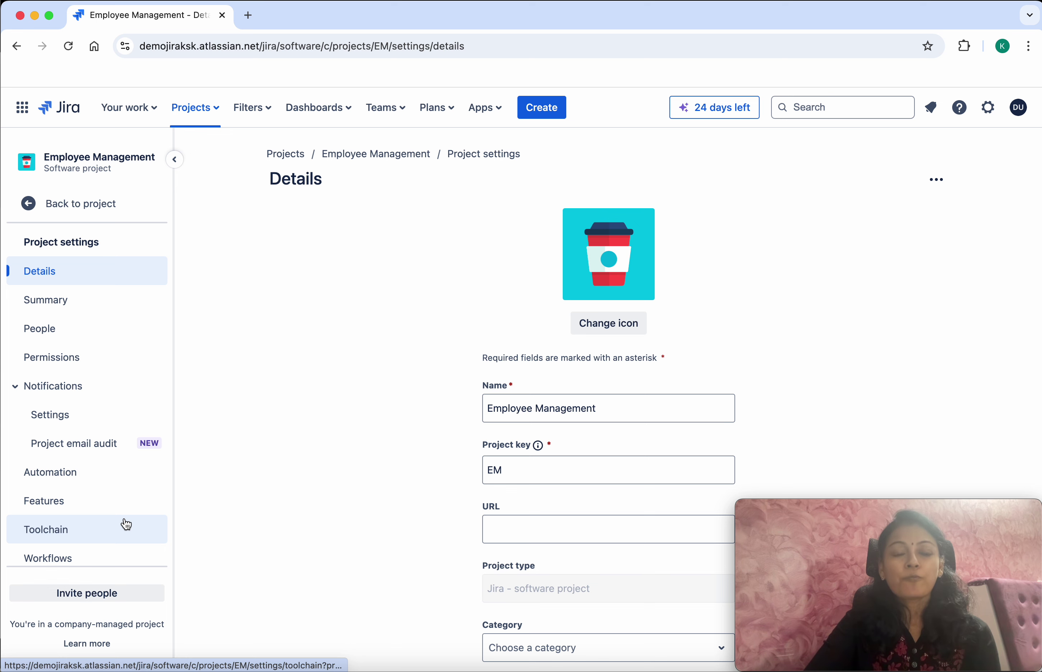
left_click(79, 337)
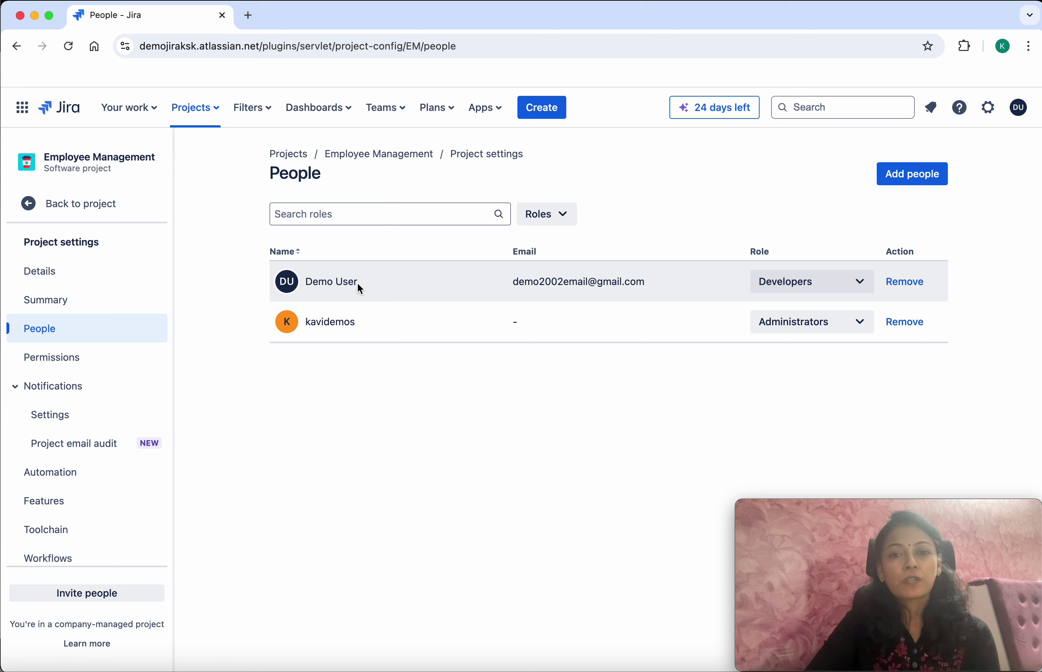
left_click(856, 283)
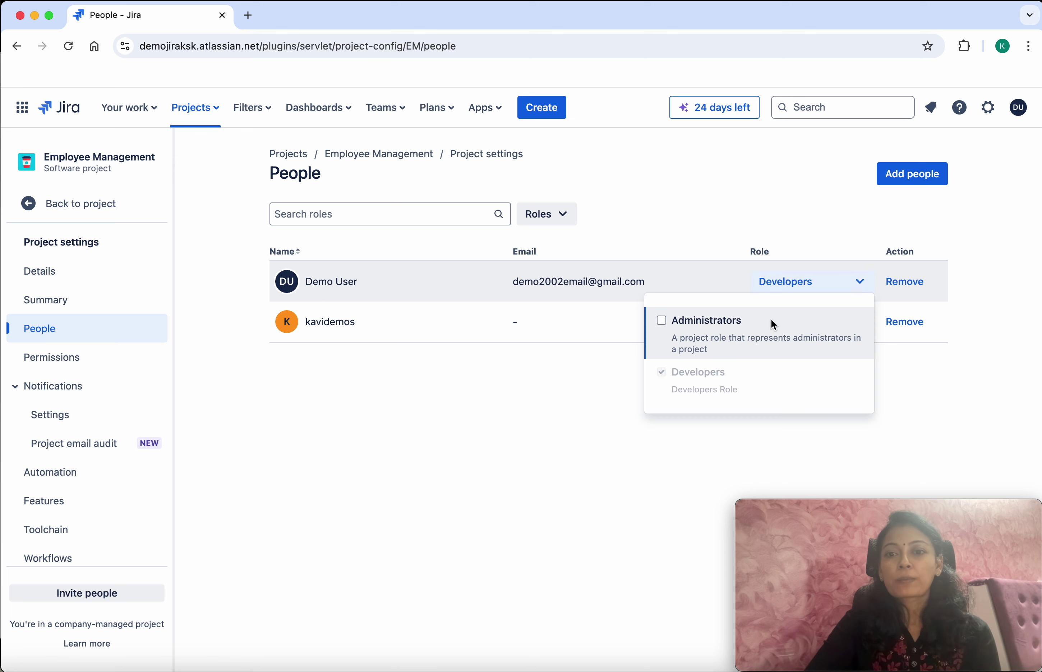
left_click(707, 322)
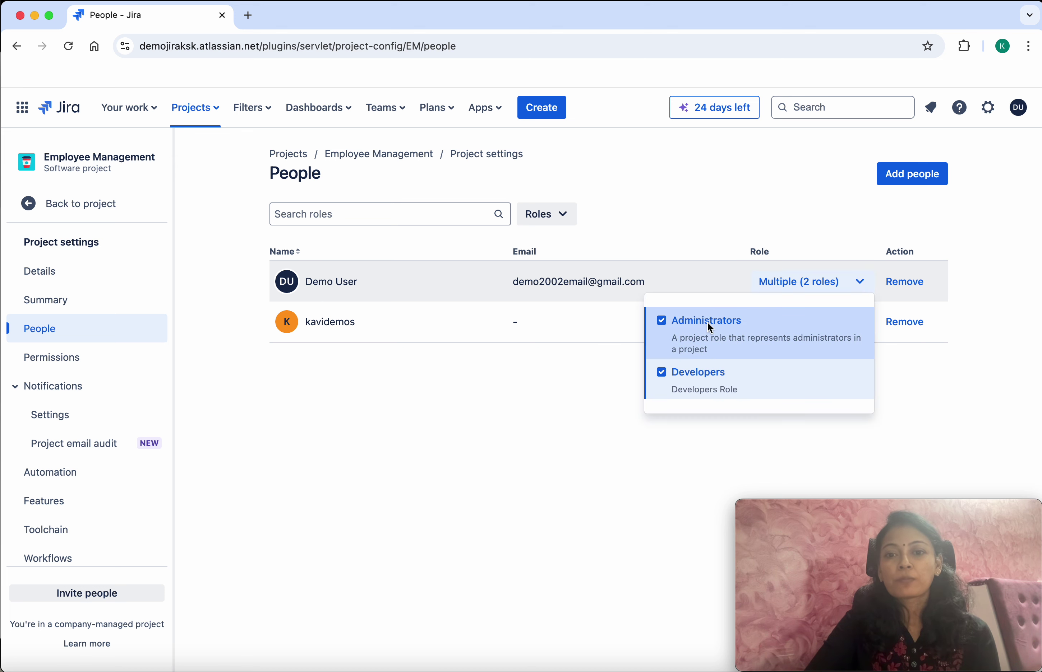
left_click(665, 373)
left_click(910, 396)
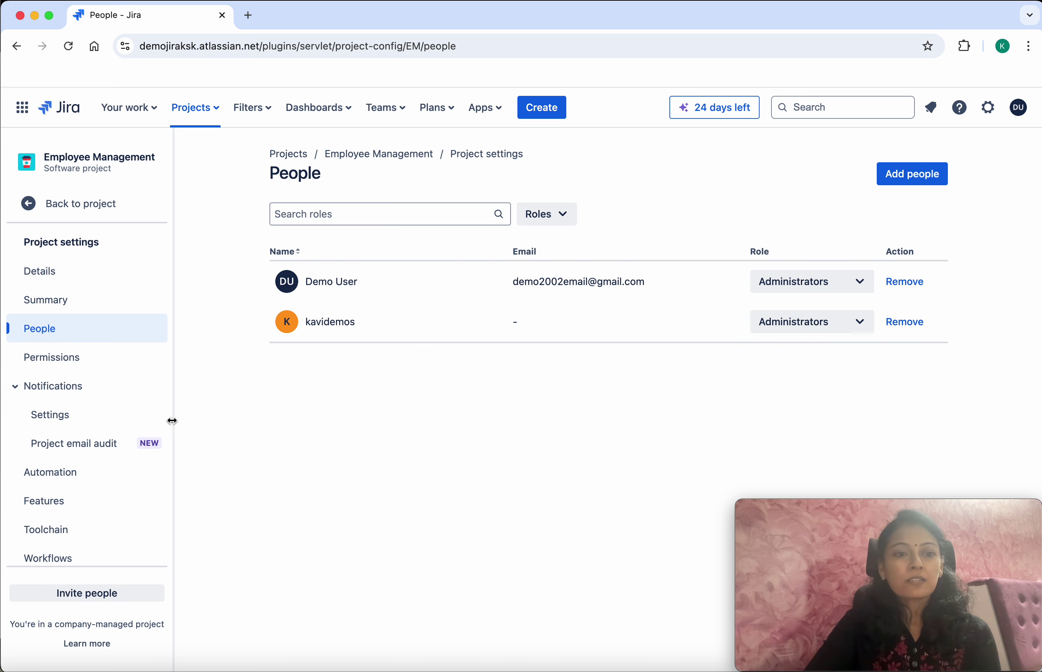
scroll(116, 503, "down", 2)
scroll(116, 503, "down", 4)
Associate Issue Security Scheme with the Employee Management project and acknowledge the update.
left_click(80, 498)
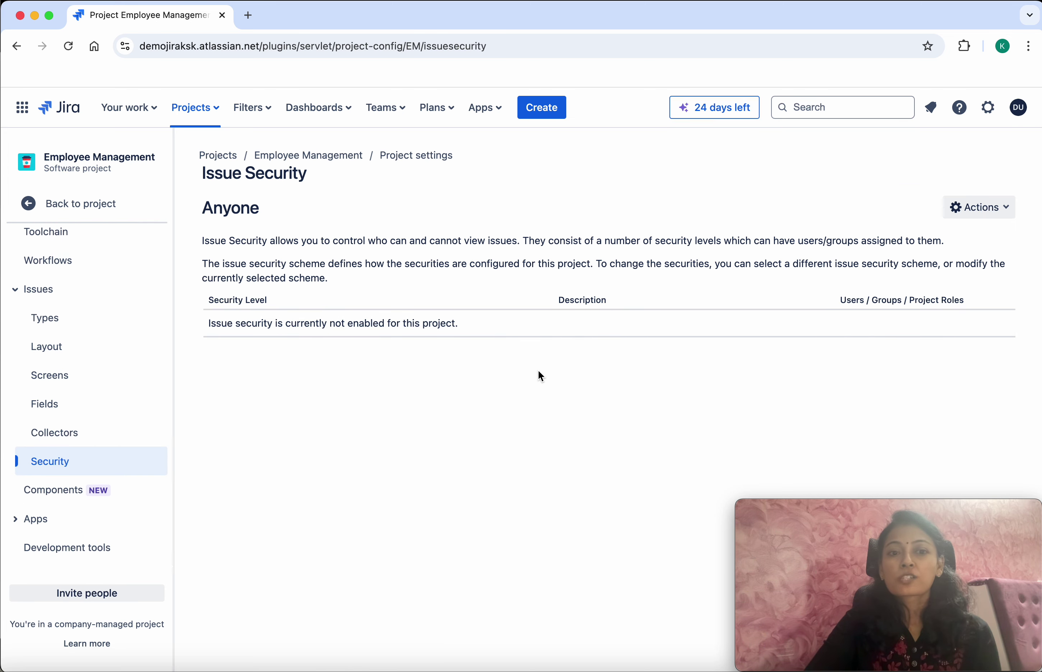
left_click(989, 207)
left_click(972, 244)
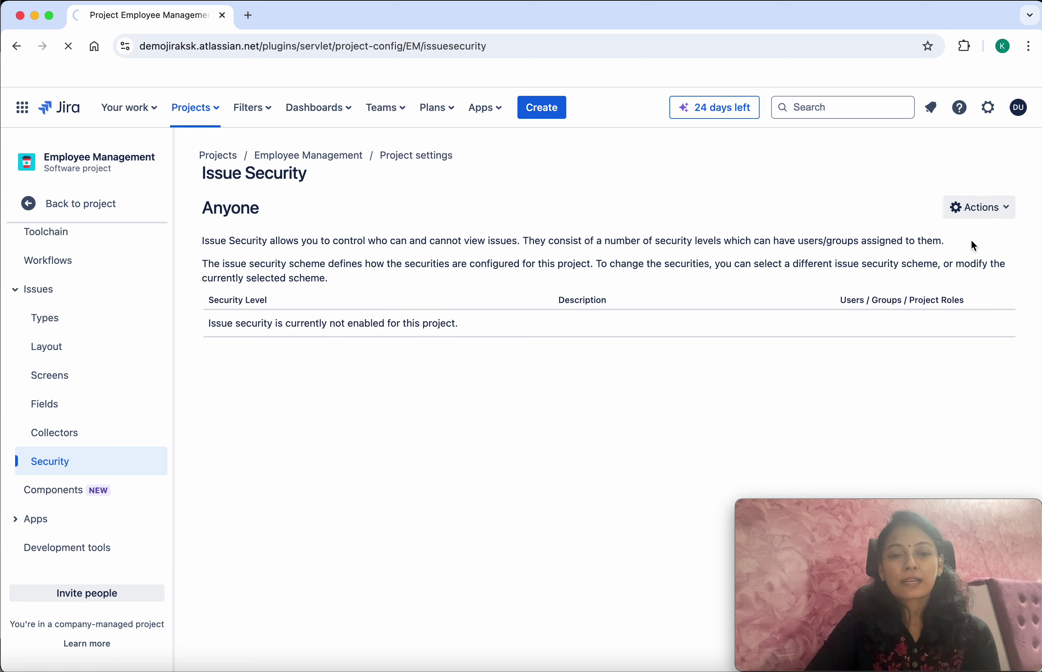
left_click(442, 362)
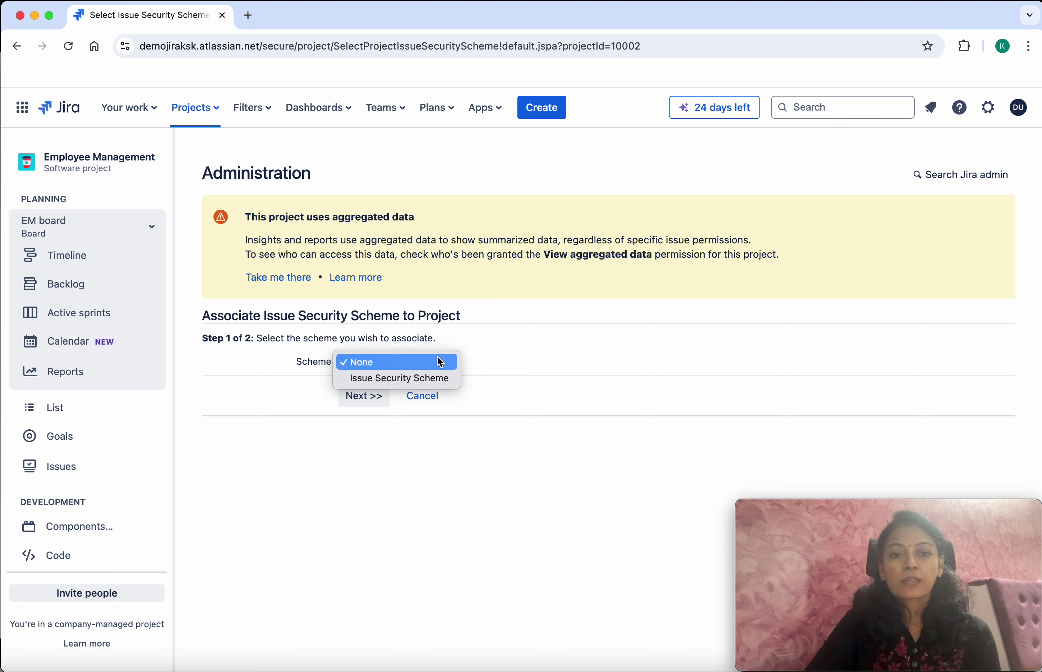
left_click(422, 376)
left_click(373, 400)
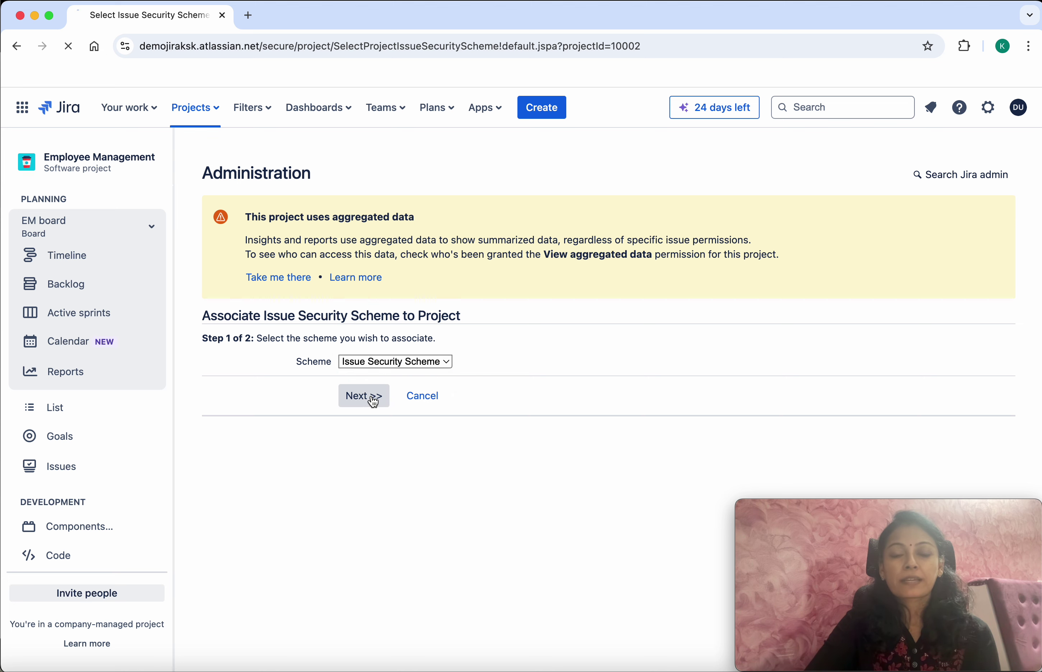
left_click(235, 306)
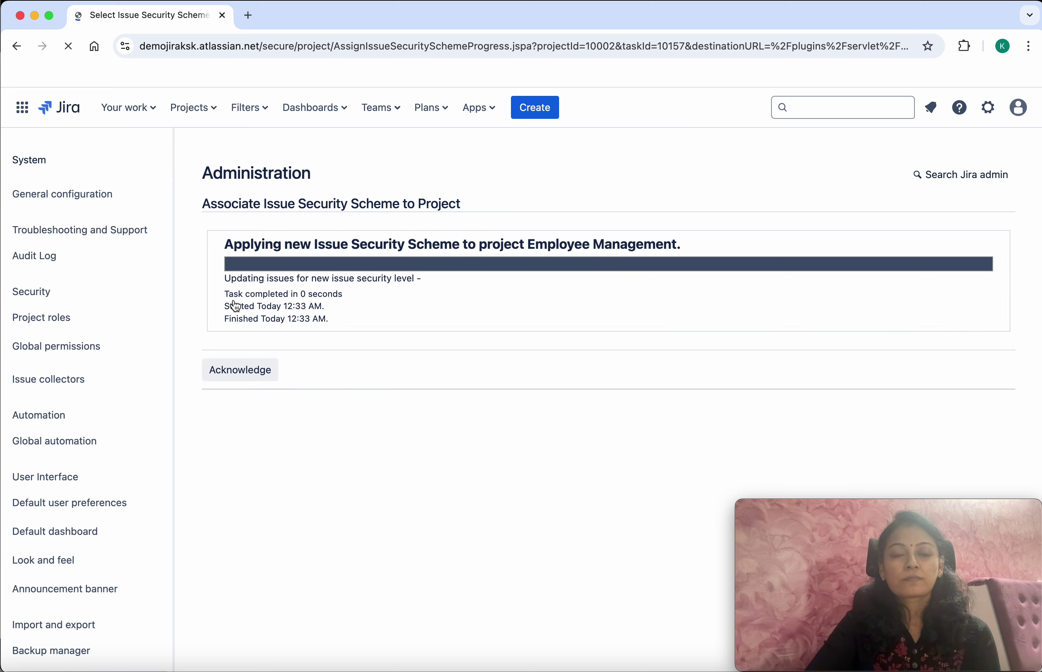
left_click(243, 372)
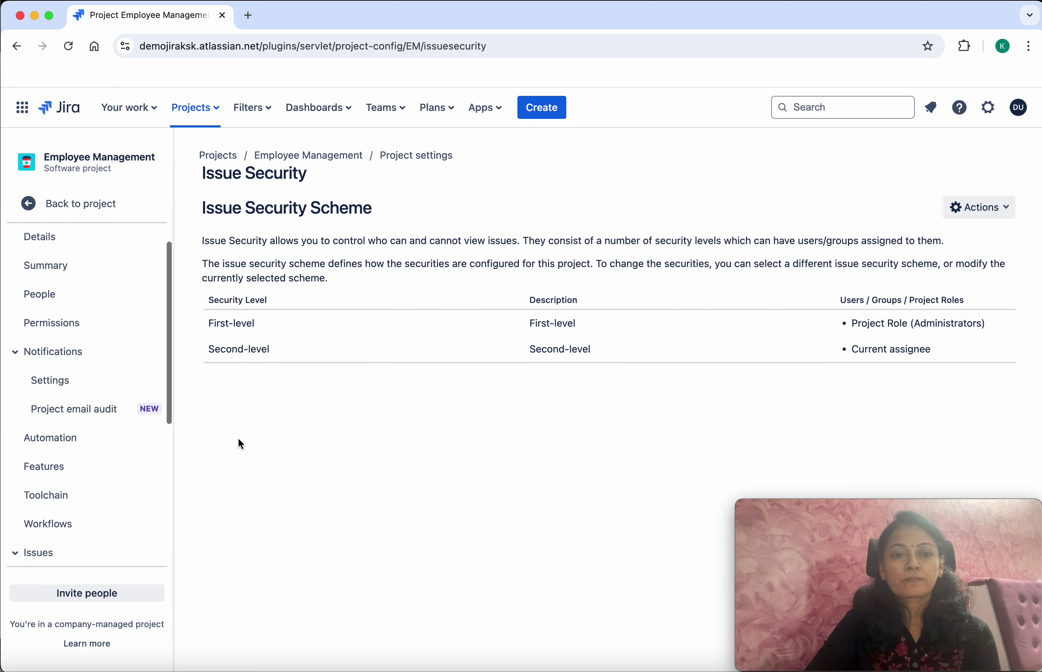
scroll(146, 473, "down", 5)
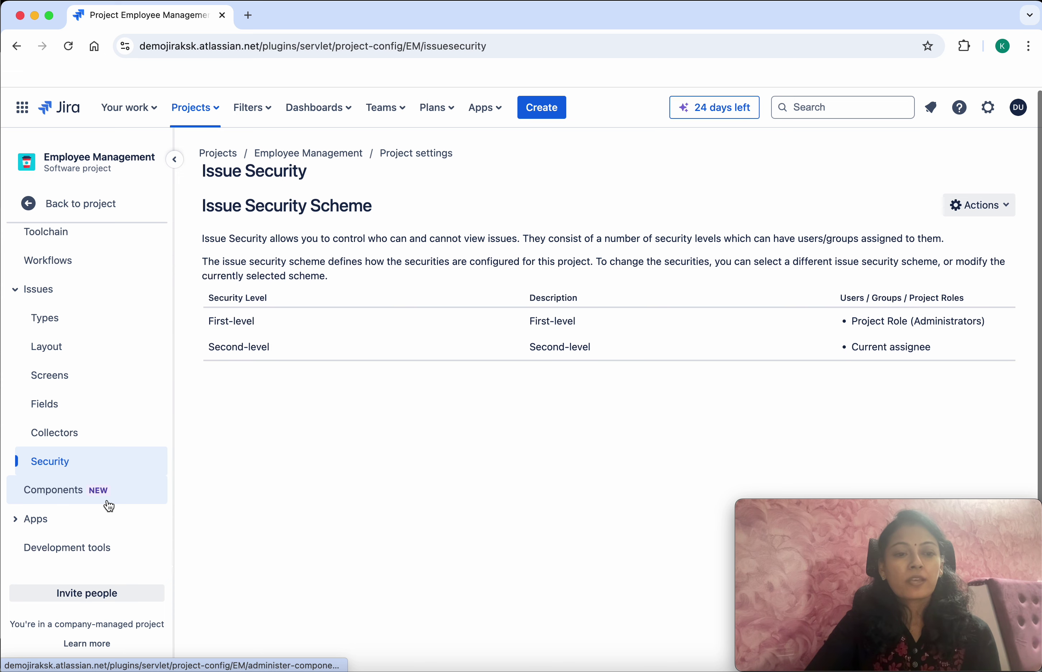
scroll(105, 501, "up", 7)
left_click(66, 358)
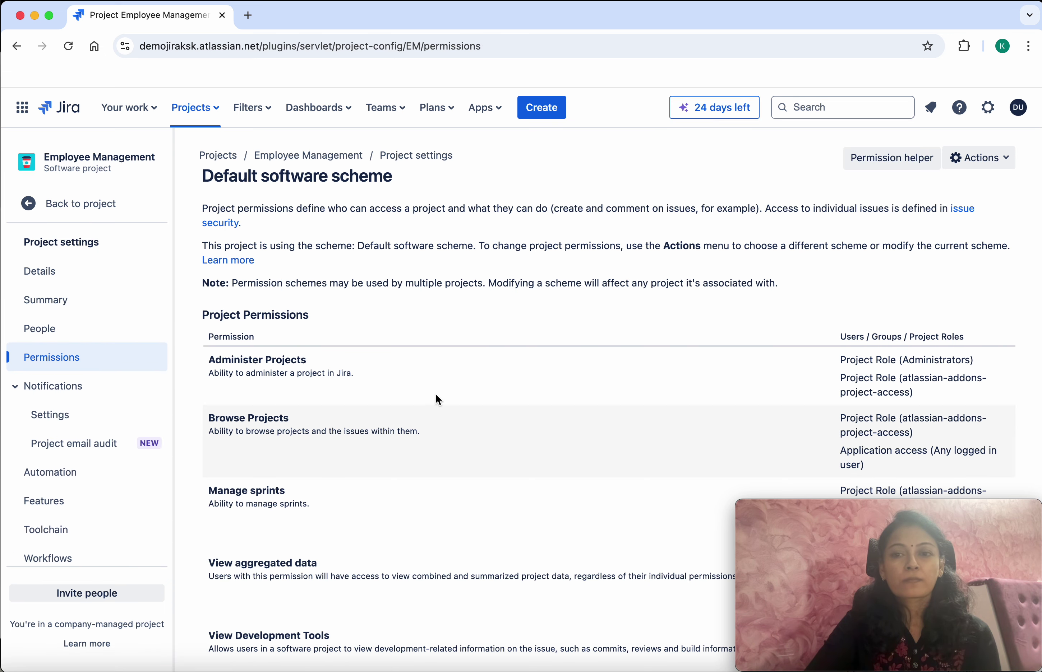
In the Default software scheme, give the Set Issue Security permission to the Administrators role.
left_click(1007, 160)
left_click(973, 193)
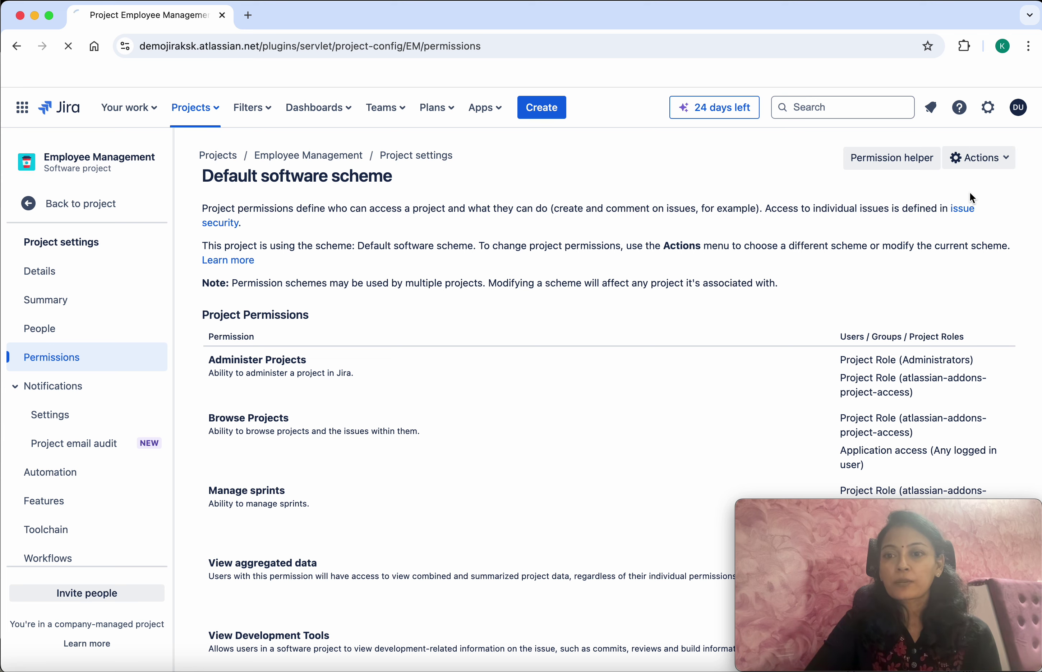
scroll(489, 499, "down", 20)
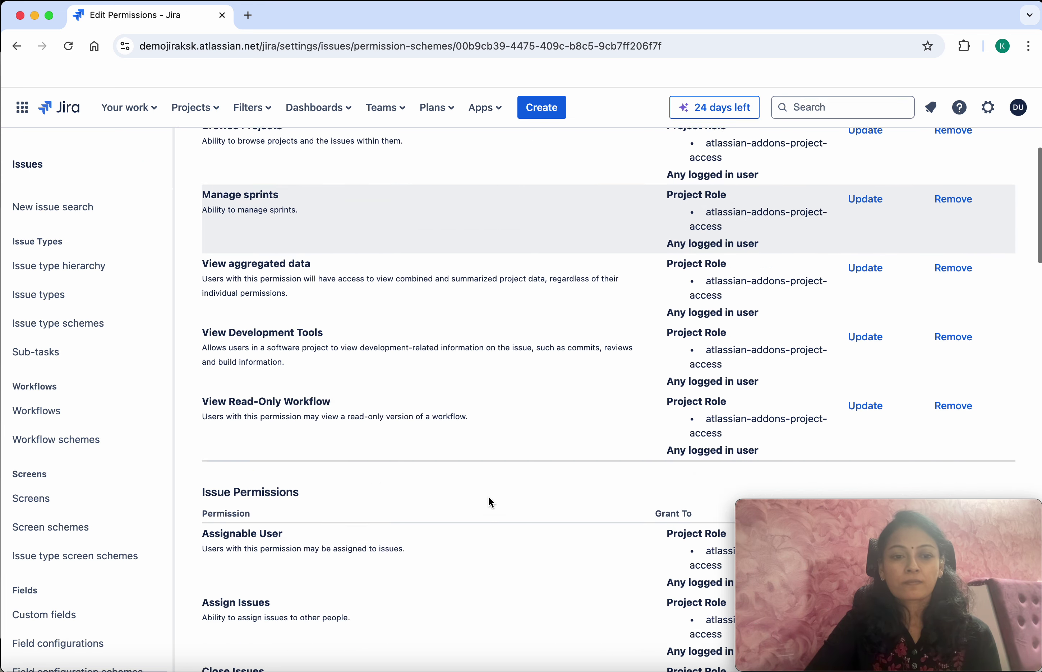
scroll(491, 502, "down", 6)
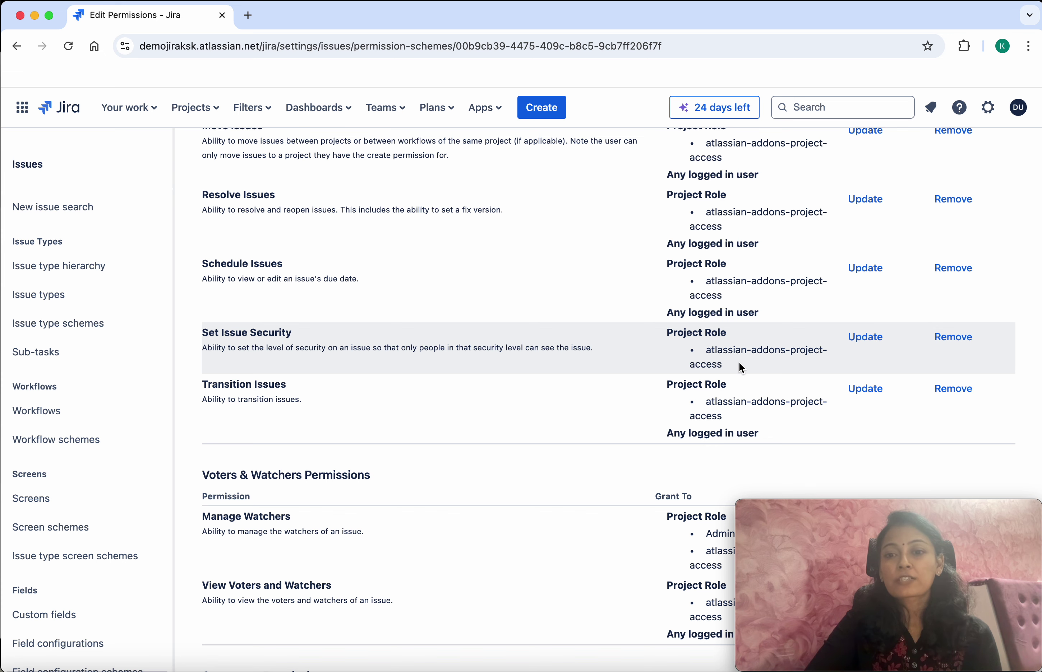
left_click(865, 338)
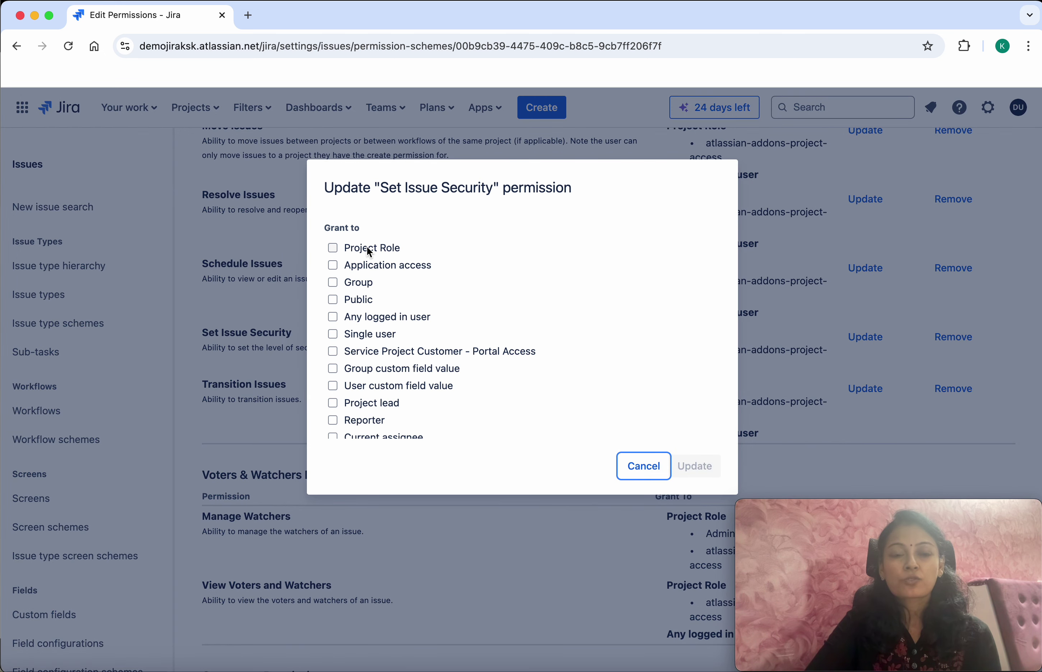
left_click(367, 248)
left_click(417, 283)
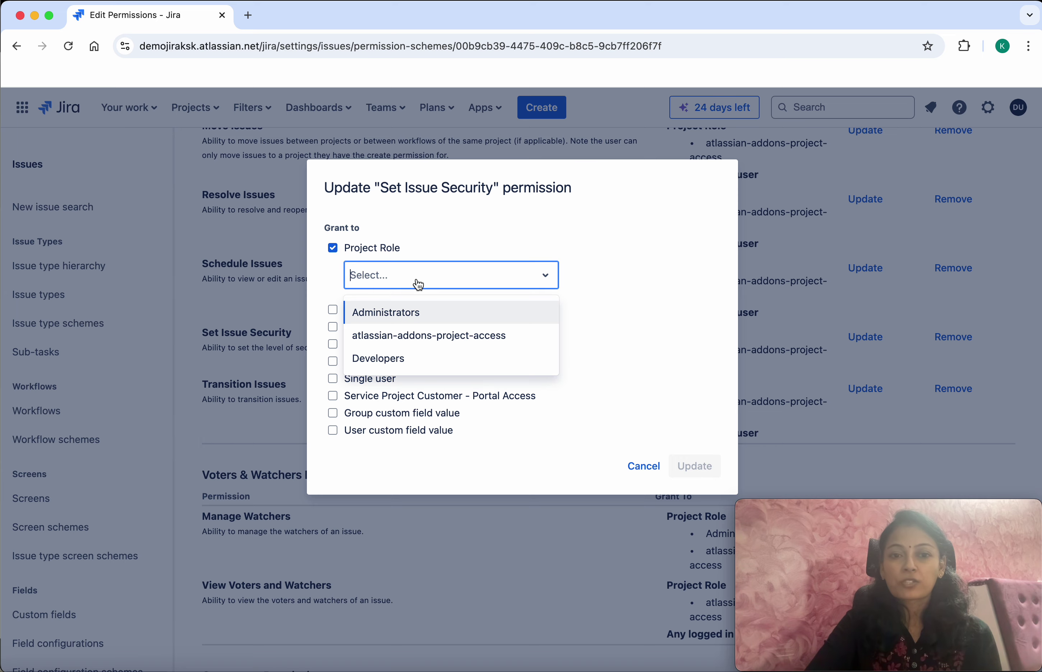
left_click(416, 314)
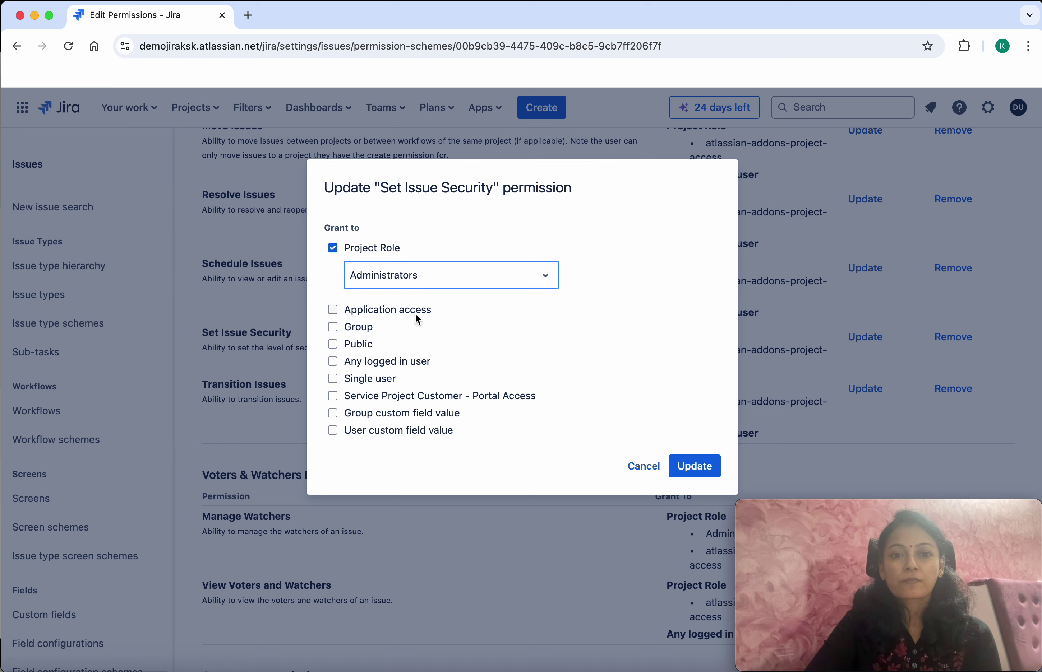
left_click(696, 466)
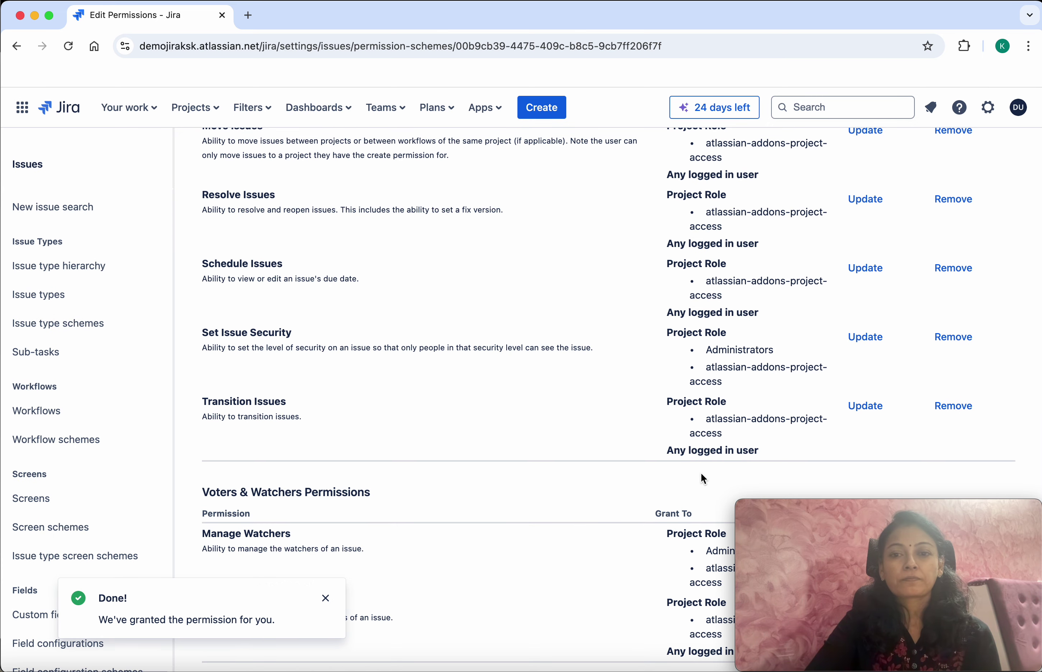
left_click(327, 600)
scroll(472, 530, "up", 10)
scroll(472, 530, "up", 10)
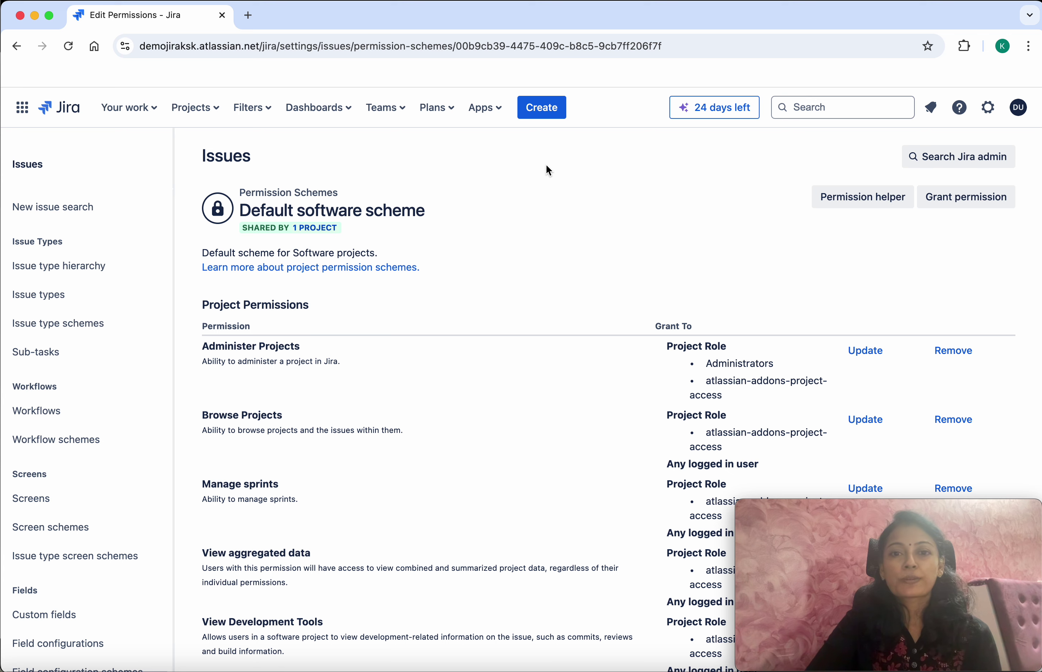
left_click(538, 114)
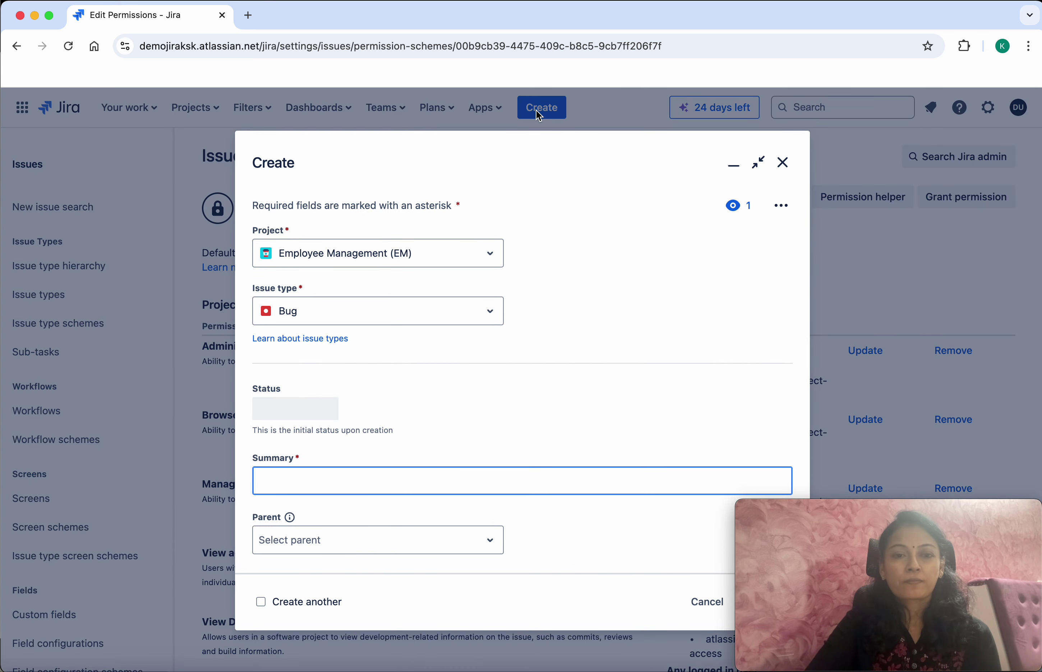
Create a Bug with summary 'Test Bug' and security level First-level.
double_click(494, 154)
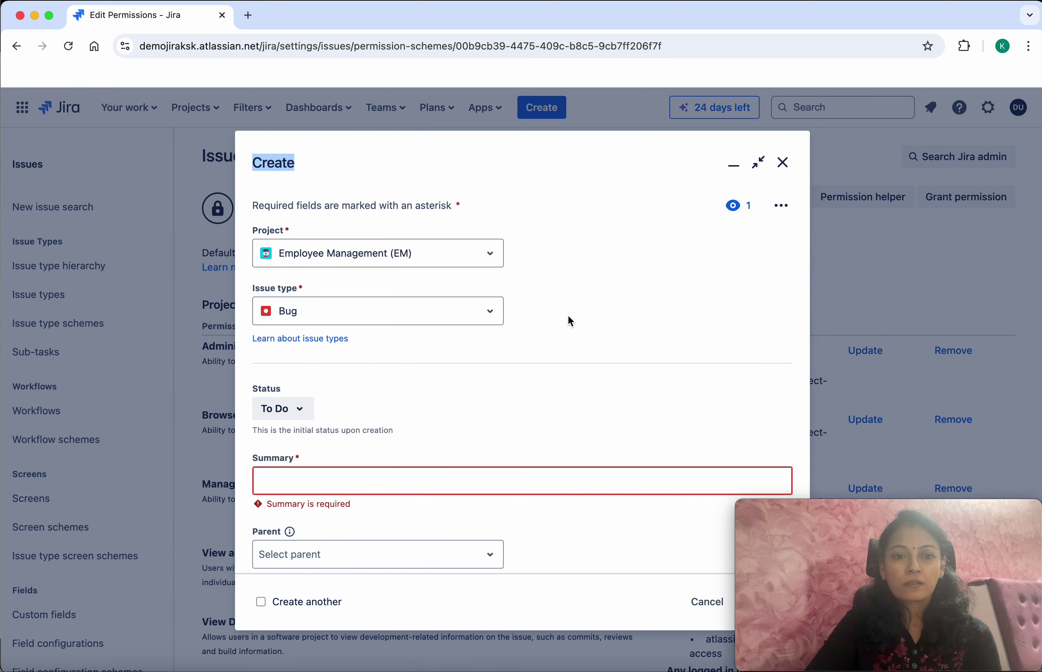
left_click(454, 482)
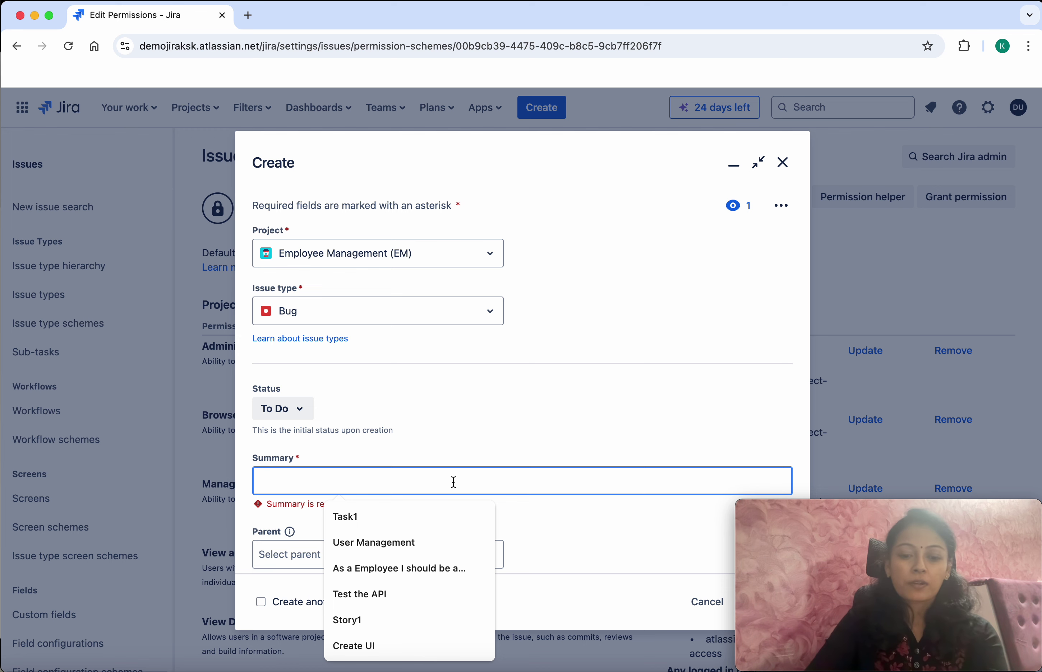
type("Te")
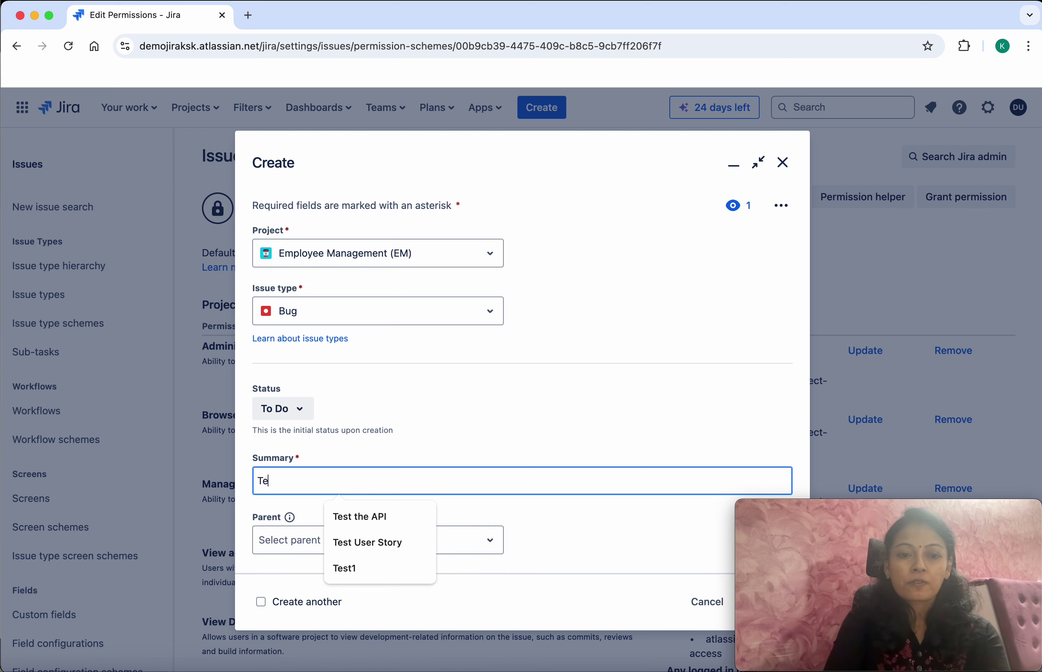
type("st Bug")
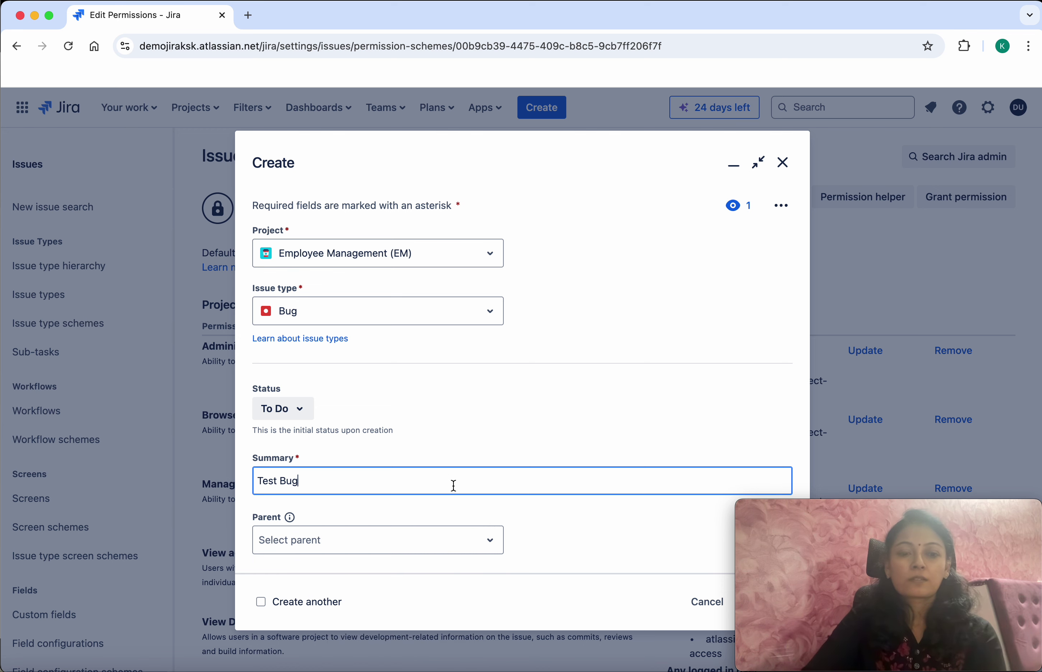
scroll(497, 524, "down", 6)
scroll(498, 526, "down", 12)
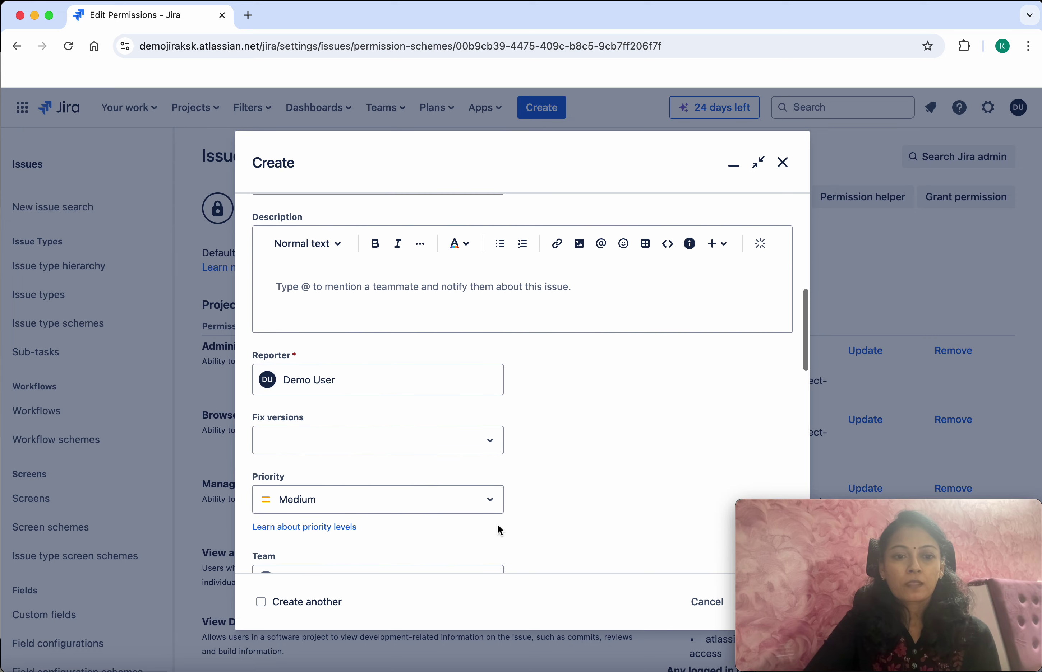
scroll(498, 528, "down", 1)
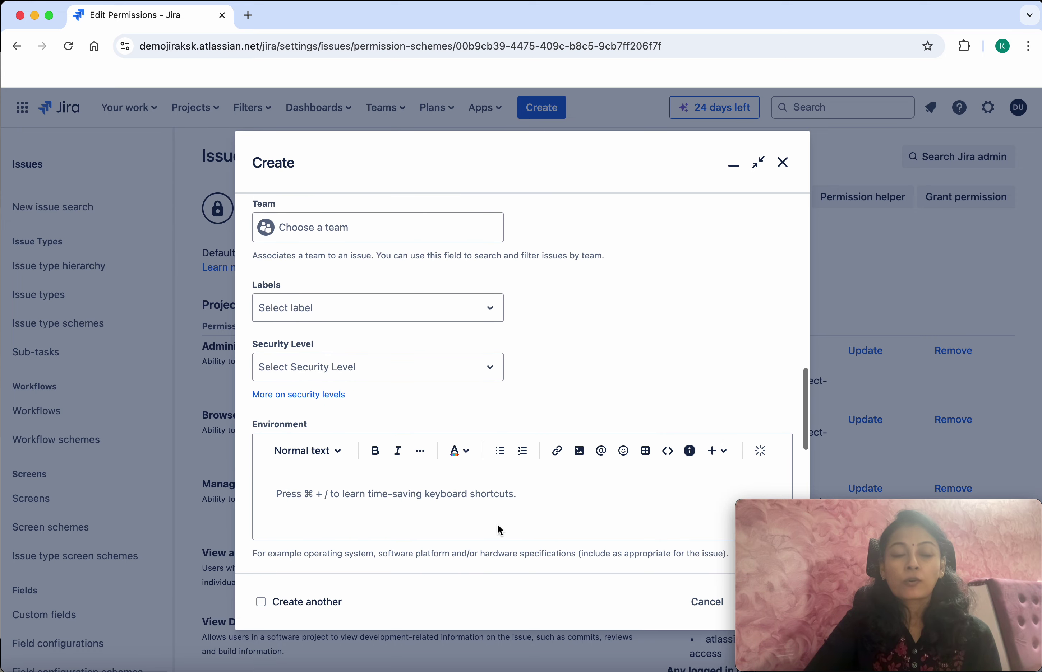
left_click(419, 378)
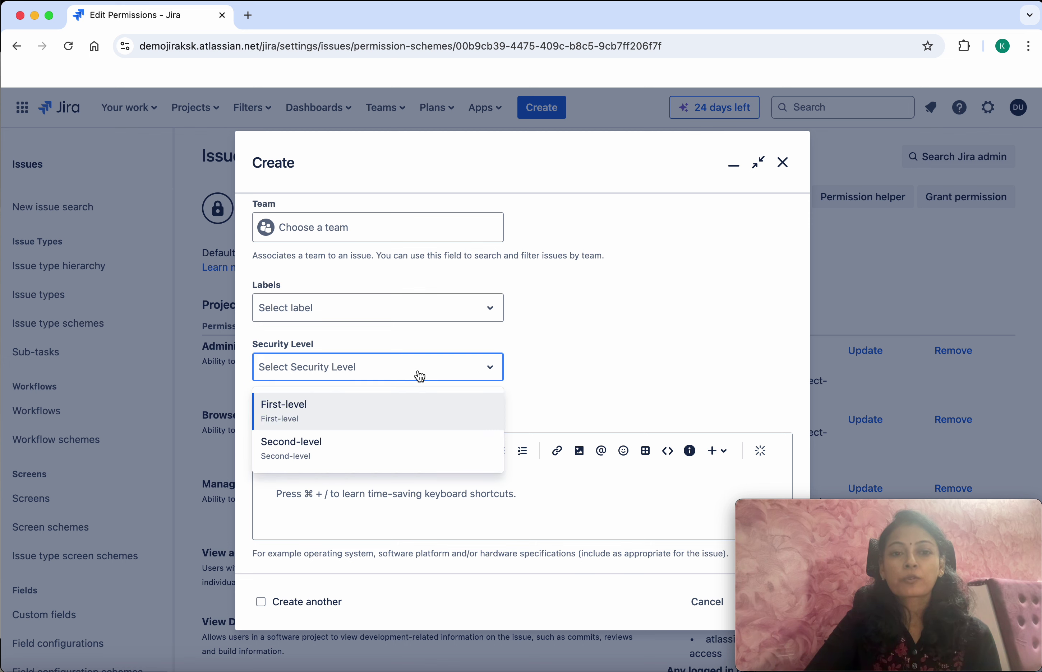
left_click(292, 407)
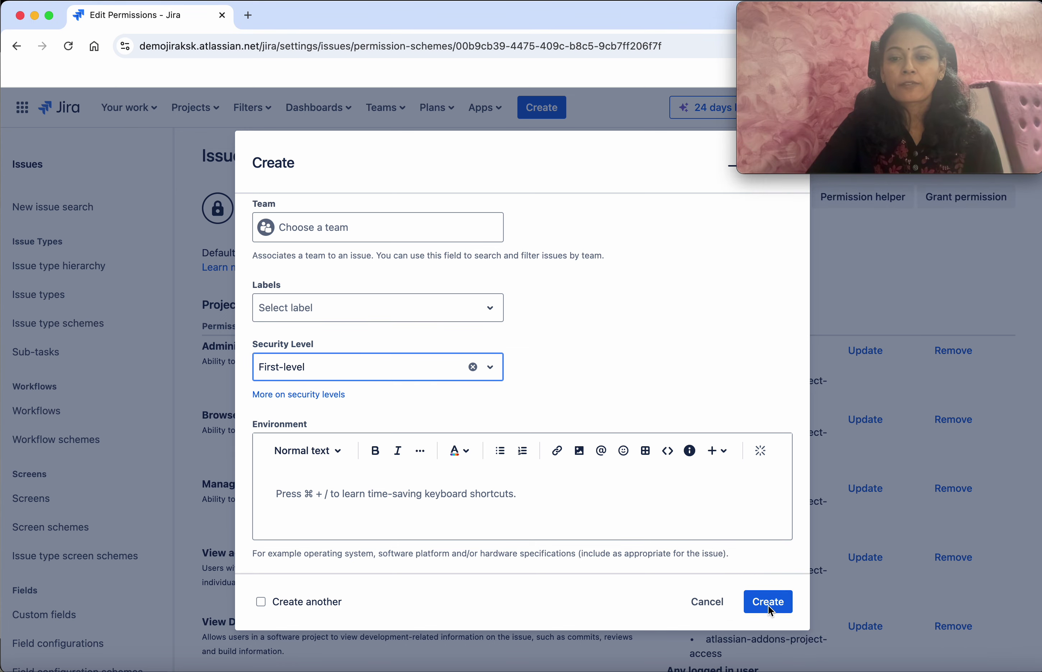
left_click(767, 606)
View the new issue EM-18, then go to the project's People settings.
left_click(132, 619)
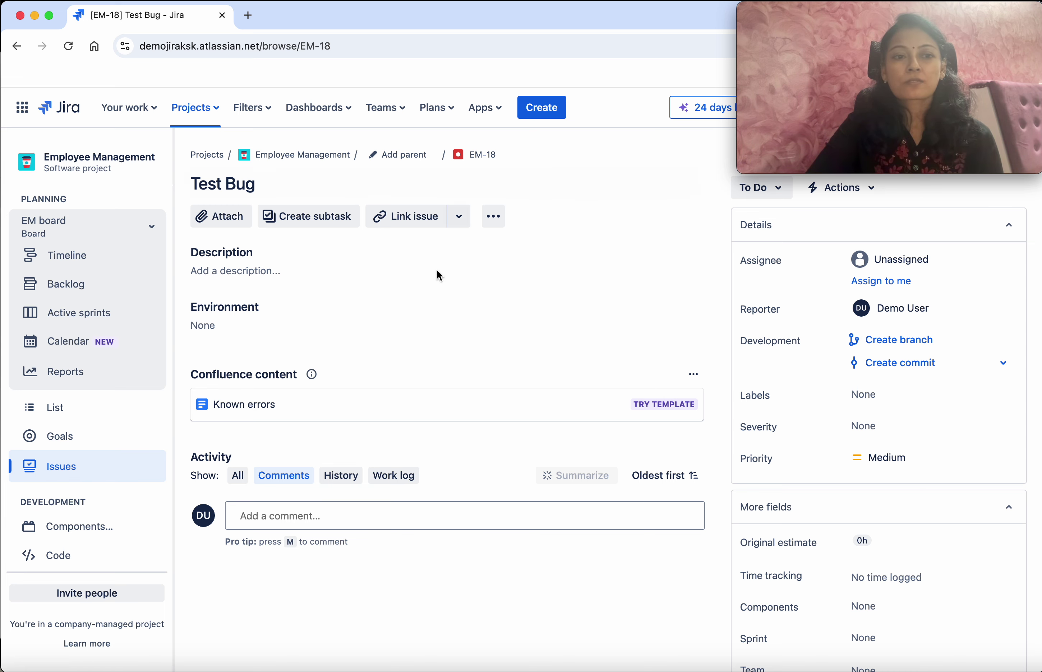
key("super+bracketleft")
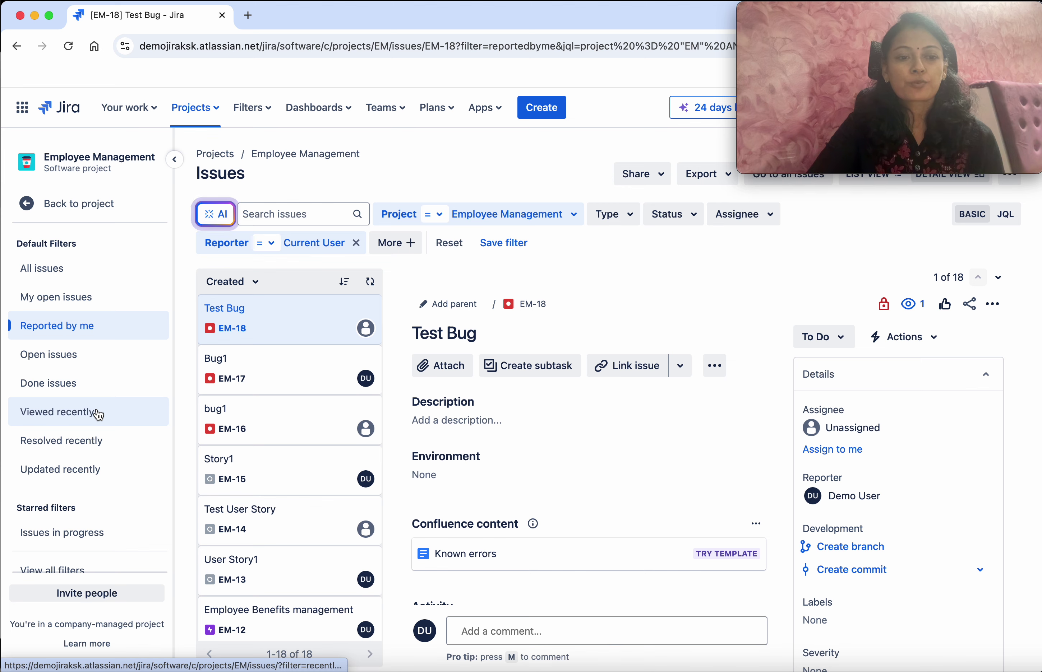
left_click(28, 206)
scroll(88, 438, "down", 5)
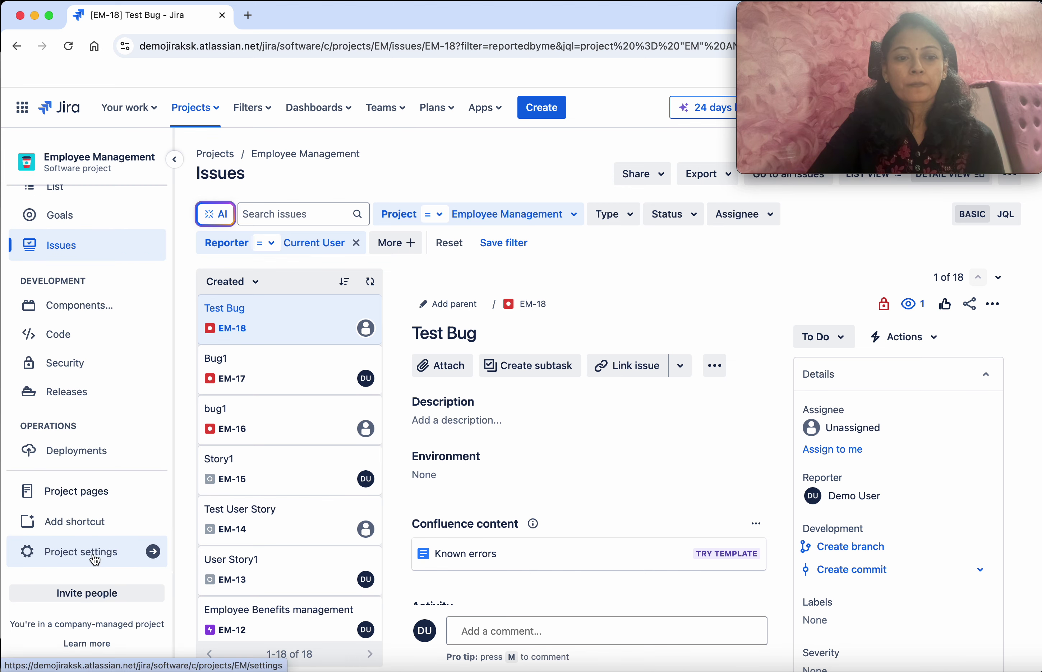
left_click(89, 552)
left_click(51, 335)
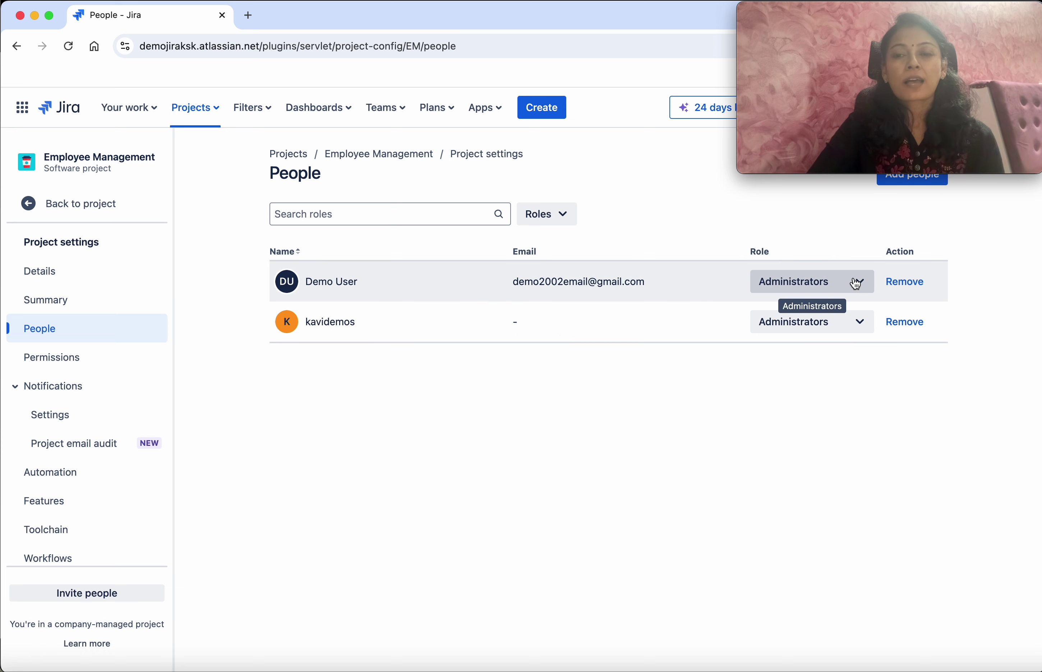
Switch the first member from Administrators to Developers, then open Employee Management's Issues list.
left_click(861, 284)
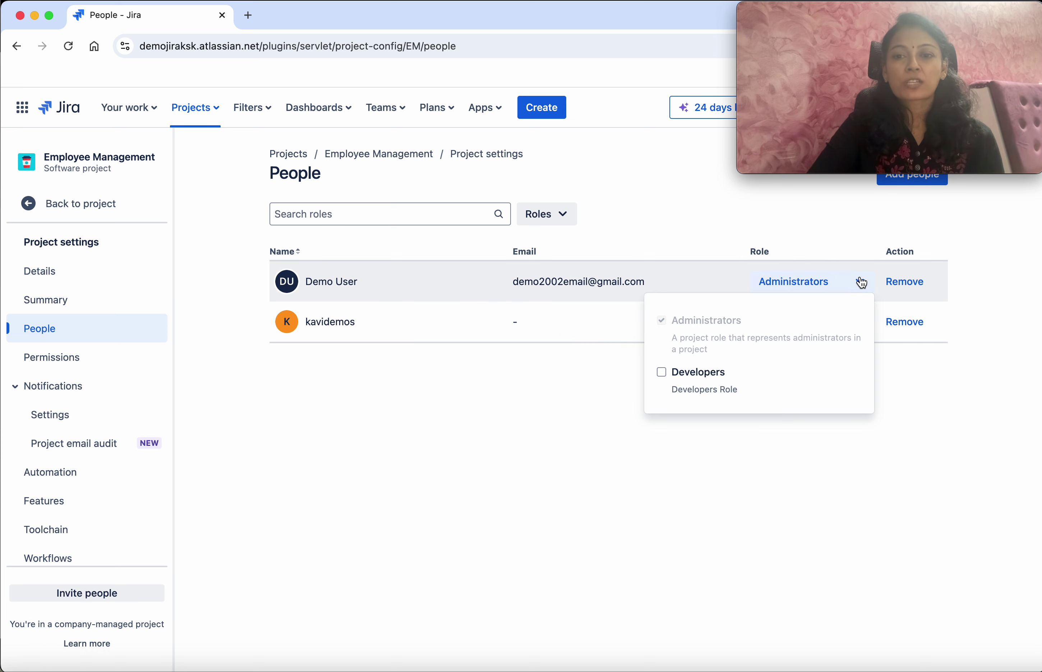
left_click(663, 373)
left_click(663, 321)
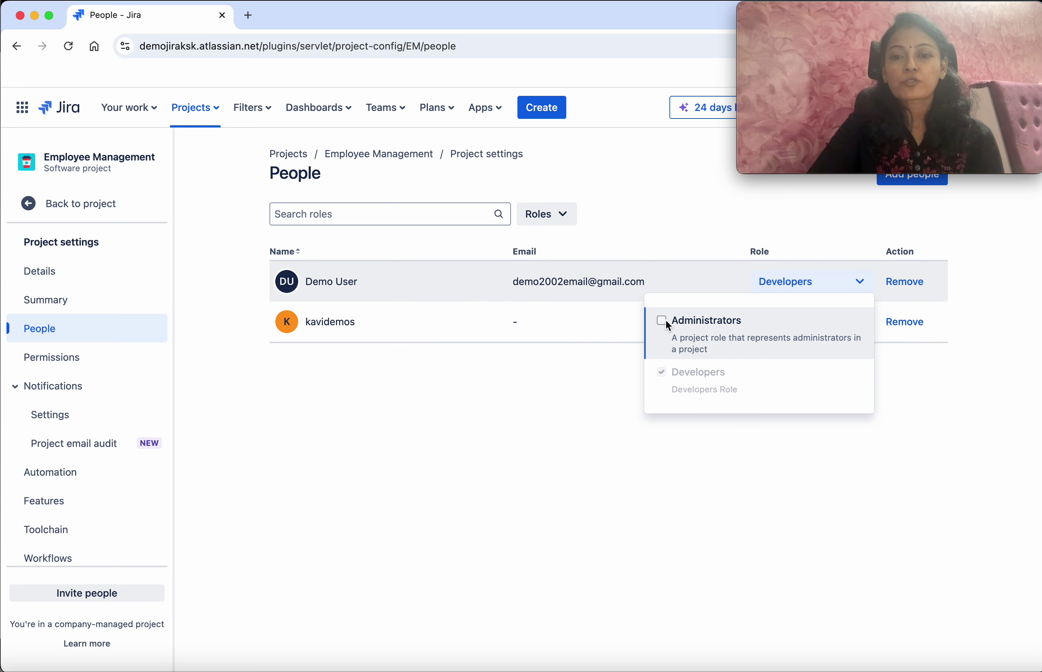
left_click(682, 493)
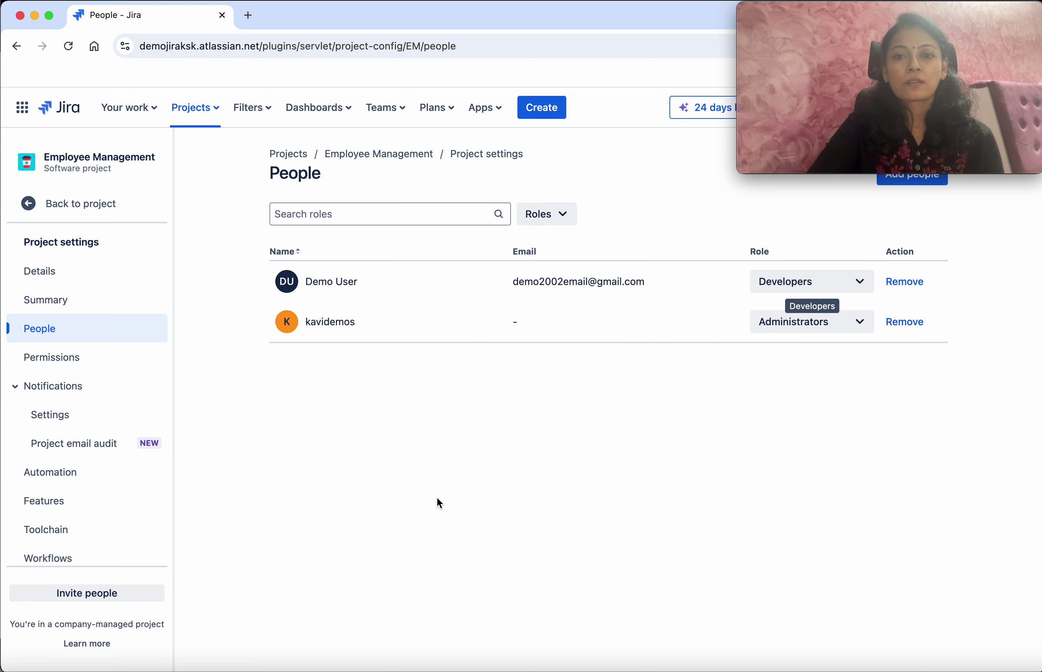
left_click(31, 210)
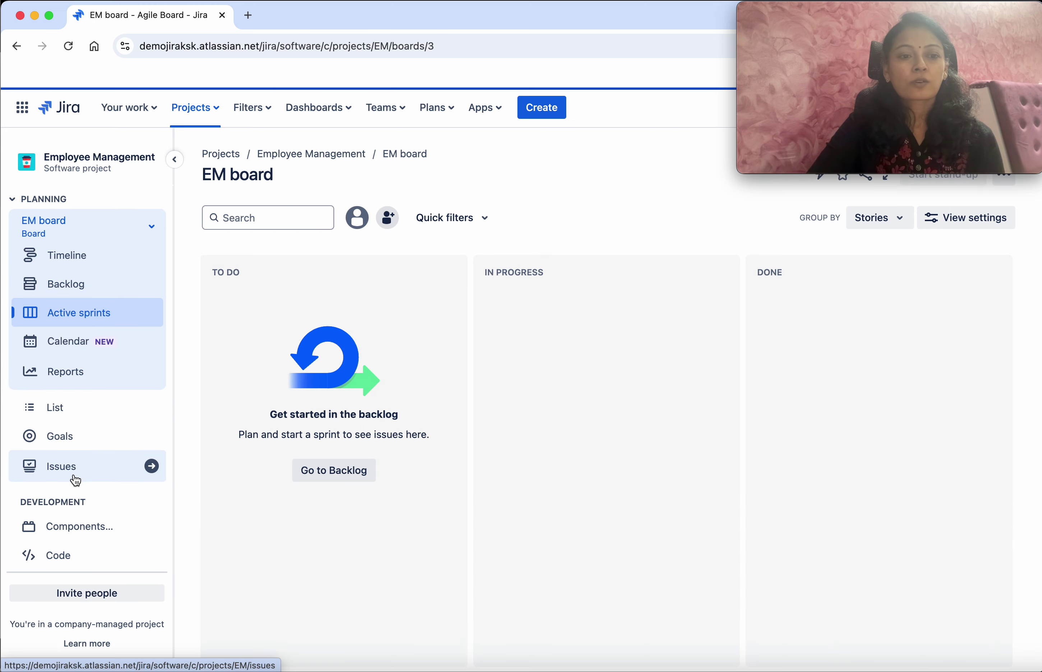
left_click(76, 480)
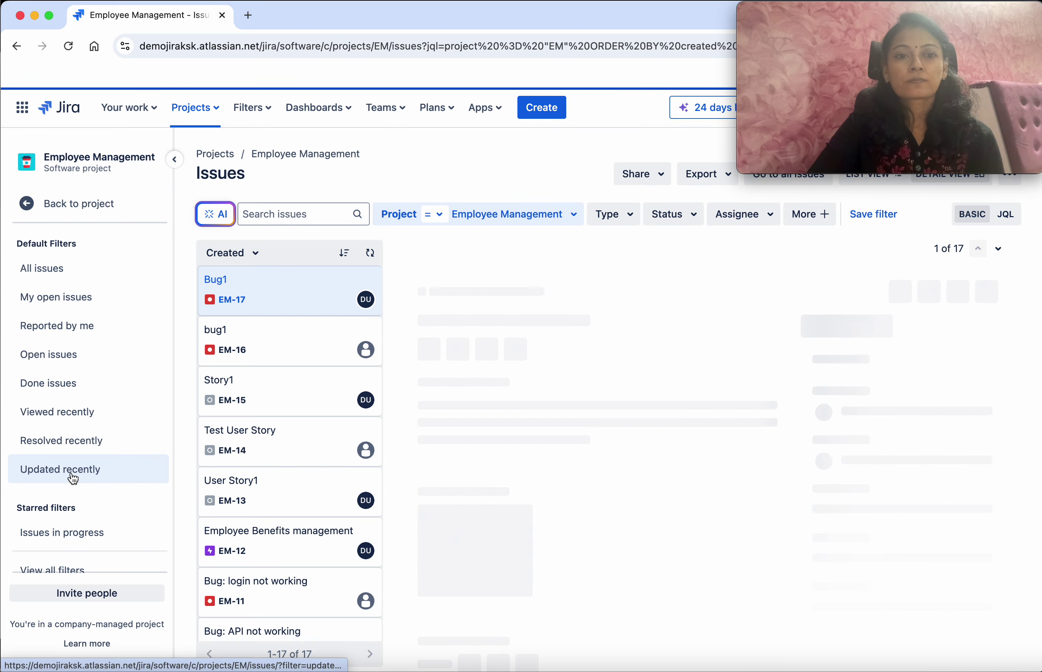